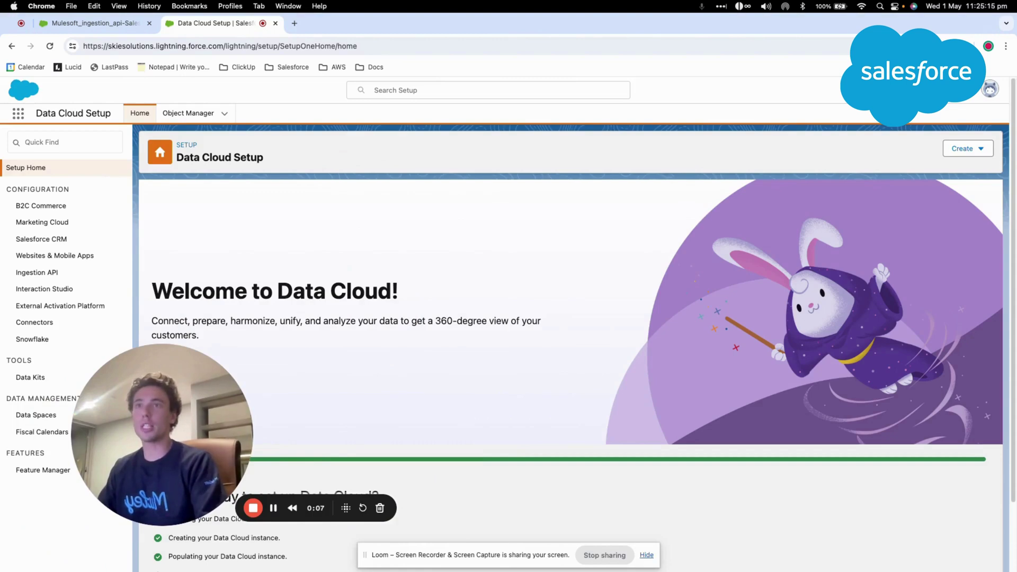
- From Setup, filter Quick Find by 'app', open App Manager and start a New Connected App
{"action": "left_click", "coordinate": [943, 90]}
{"action": "left_click", "coordinate": [891, 151]}
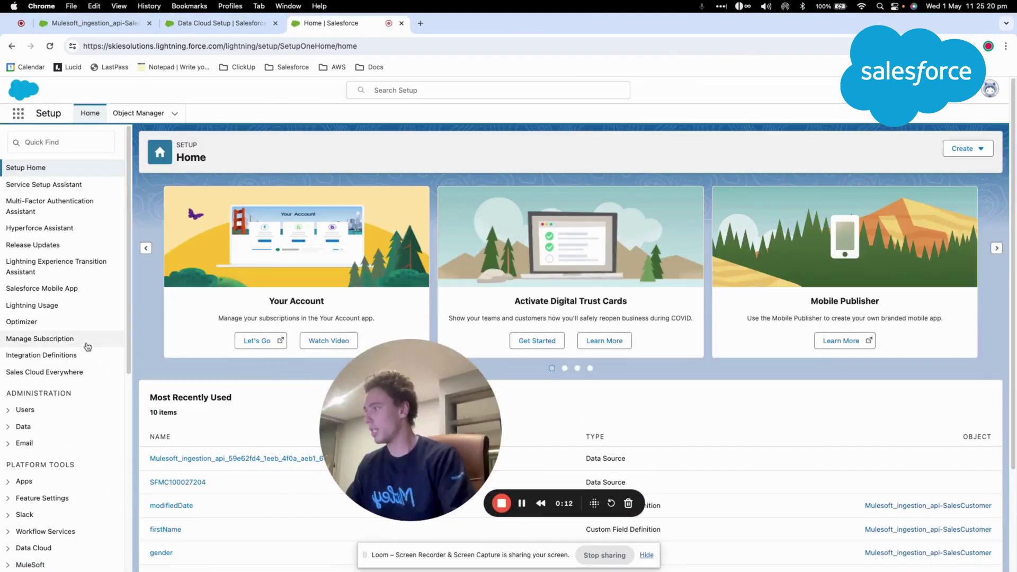
{"action": "left_click", "coordinate": [59, 142]}
{"action": "type", "text": "app"}
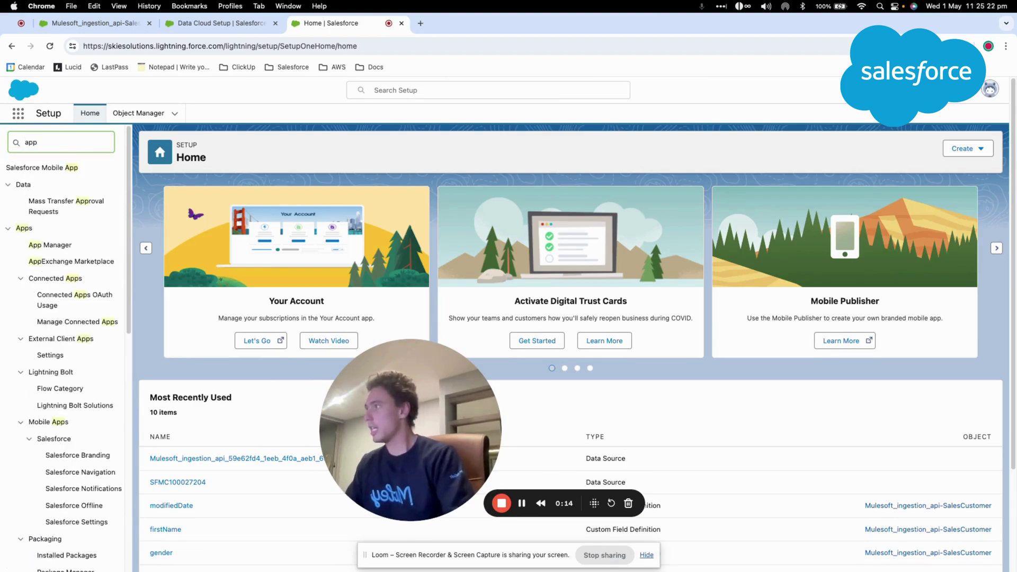
{"action": "left_click", "coordinate": [50, 245]}
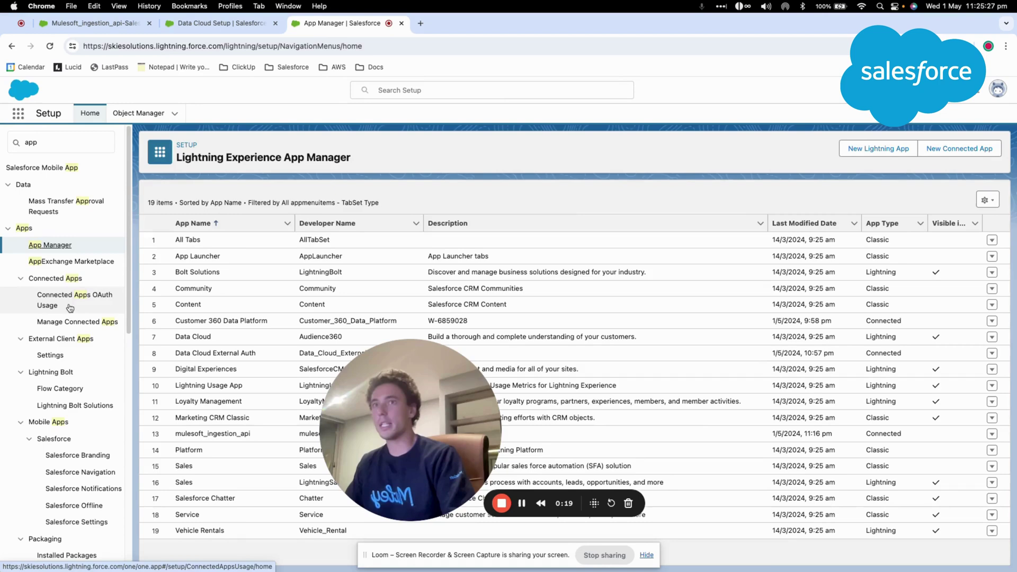
{"action": "left_click", "coordinate": [959, 148]}
{"action": "left_click_drag", "start_coordinate": [455, 395], "coordinate": [141, 398]}
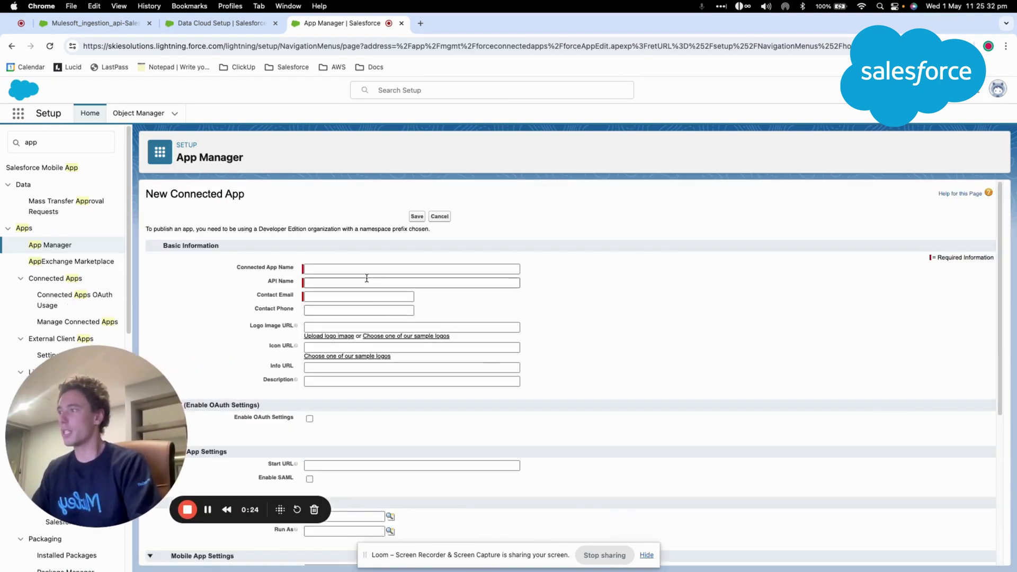
- Name the connected app and its API name mulesoft_ingestion_api_v1
{"action": "left_click", "coordinate": [362, 272]}
{"action": "type", "text": "mul"}
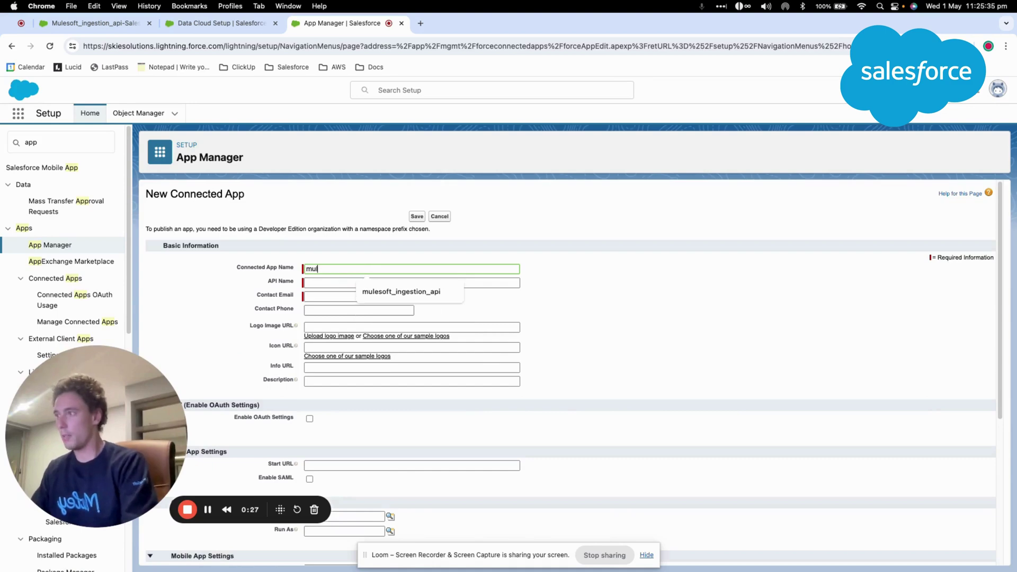
{"action": "key", "text": "Down"}
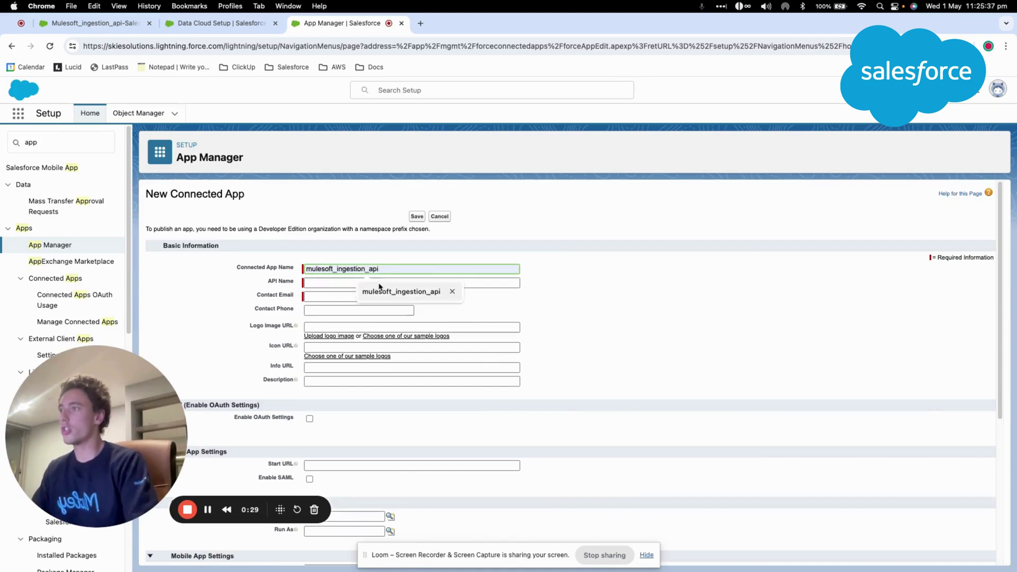
{"action": "key", "text": "Return"}
{"action": "type", "text": "_v1"}
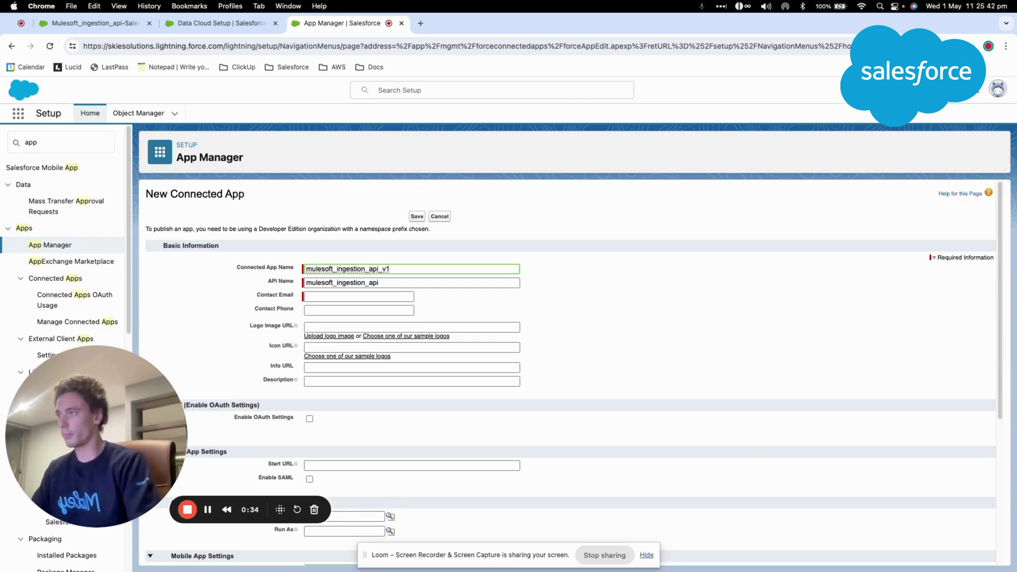
{"action": "left_click", "coordinate": [398, 282]}
{"action": "type", "text": "_v1"}
- Fill in the Contact Email field with the contact's e-mail address
{"action": "left_click", "coordinate": [387, 295]}
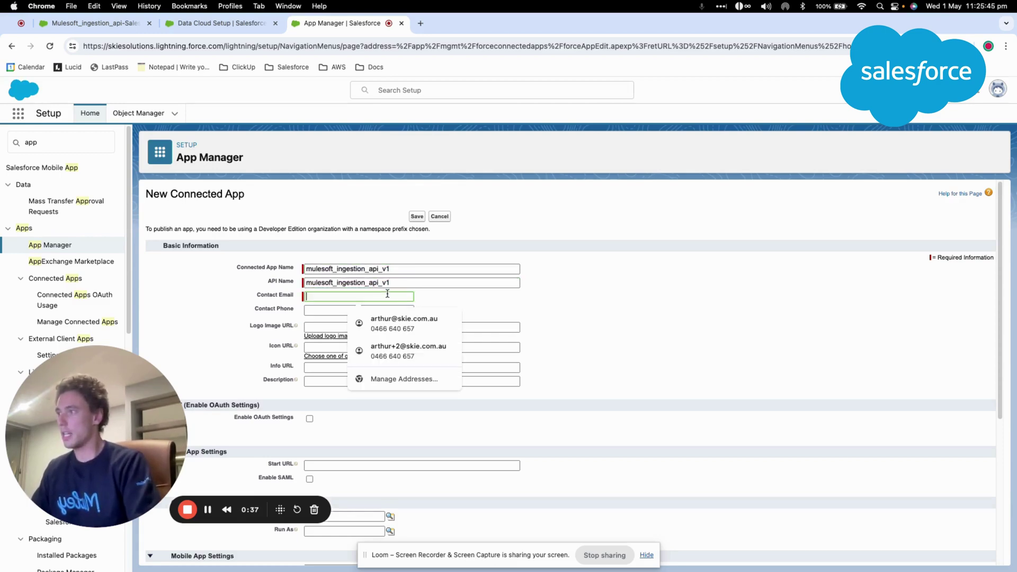
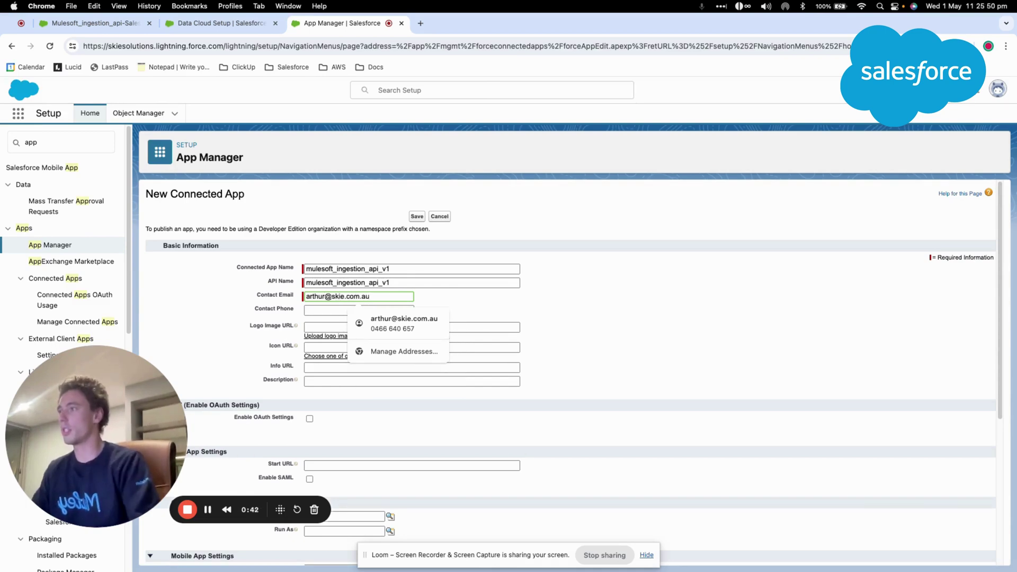
{"action": "left_click", "coordinate": [173, 292]}
{"action": "scroll", "coordinate": [214, 322], "scroll_direction": "down", "scroll_amount": 4}
{"action": "scroll", "coordinate": [218, 317], "scroll_direction": "up", "scroll_amount": 4}
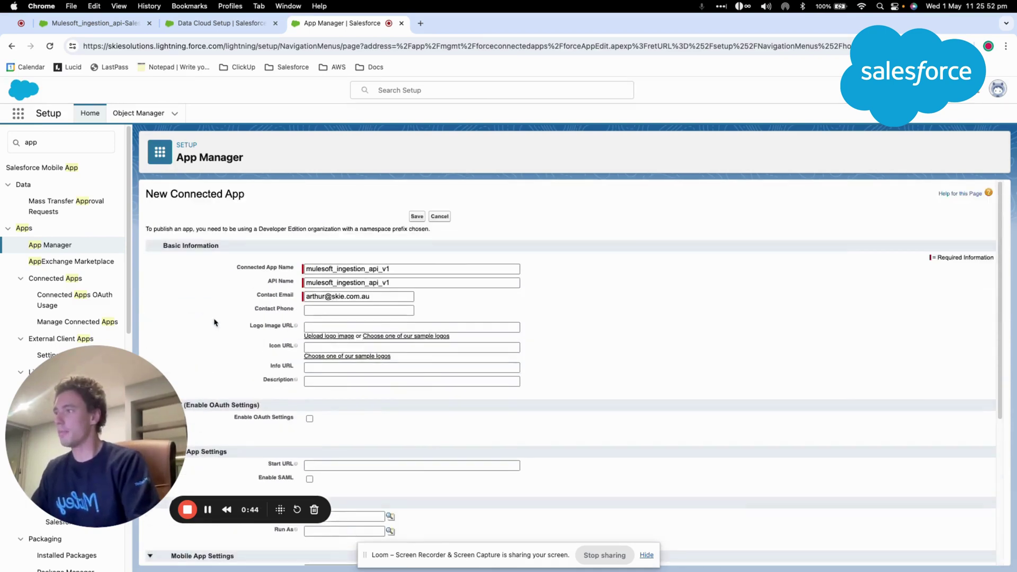
{"action": "scroll", "coordinate": [222, 312], "scroll_direction": "down", "scroll_amount": 4}
{"action": "left_click", "coordinate": [310, 201]}
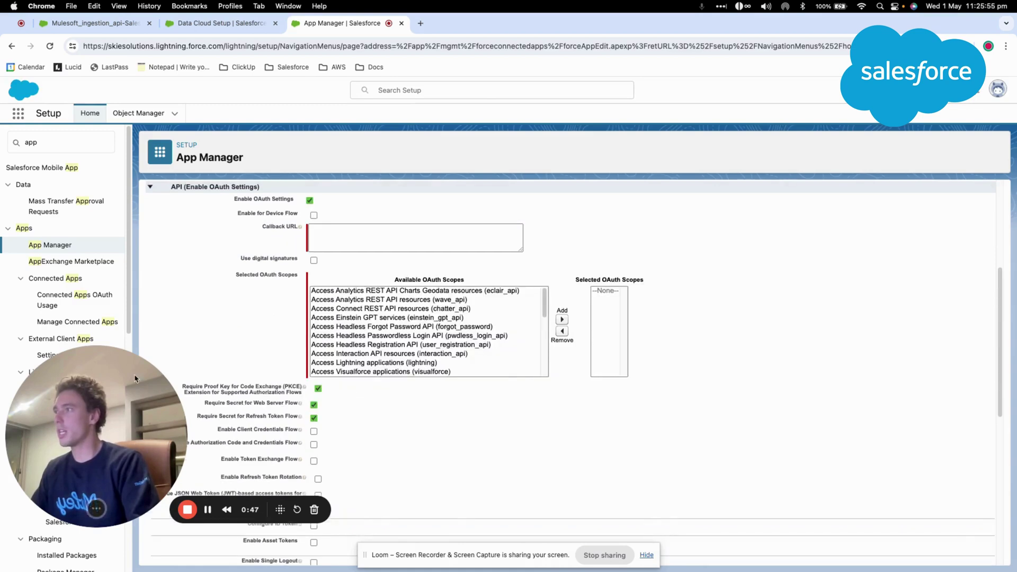
{"action": "left_click_drag", "start_coordinate": [134, 379], "coordinate": [464, 365]}
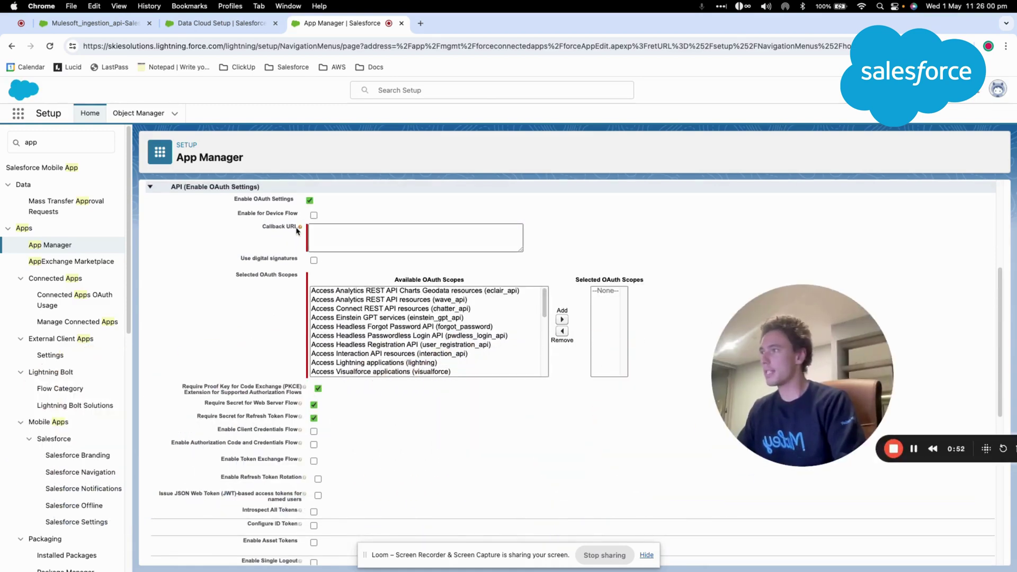
{"action": "mouse_move", "coordinate": [300, 228]}
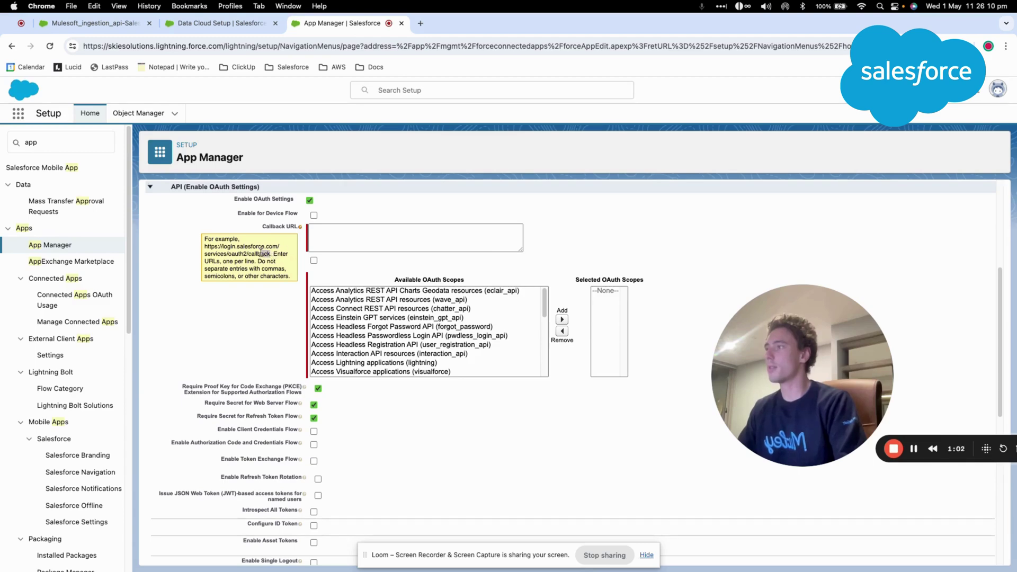
{"action": "left_click_drag", "start_coordinate": [211, 249], "coordinate": [204, 245]}
{"action": "key", "text": "super+c"}
{"action": "left_click", "coordinate": [361, 246]}
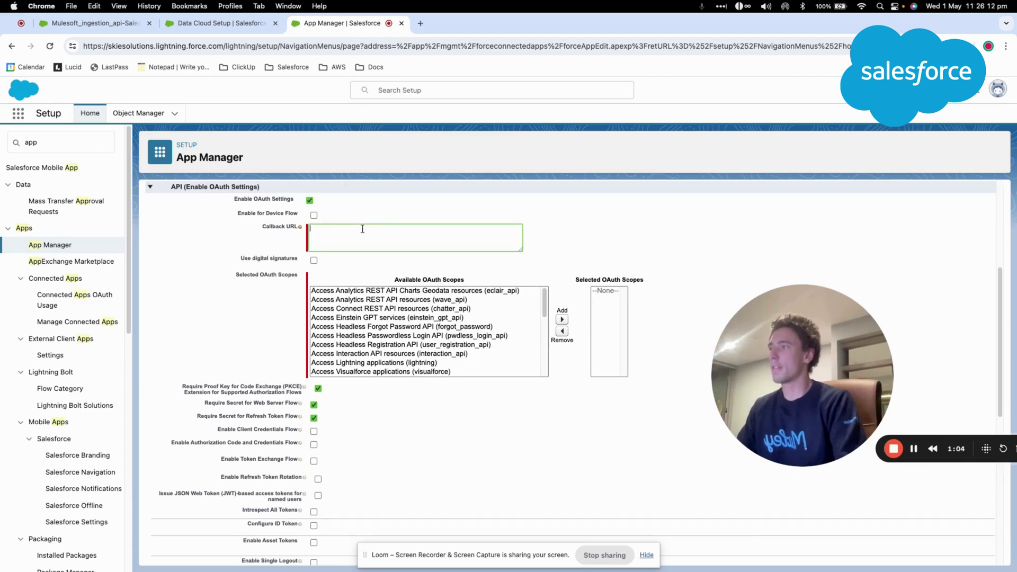
{"action": "key", "text": "super+v"}
{"action": "left_click", "coordinate": [310, 235]}
{"action": "key", "text": "BackSpace"}
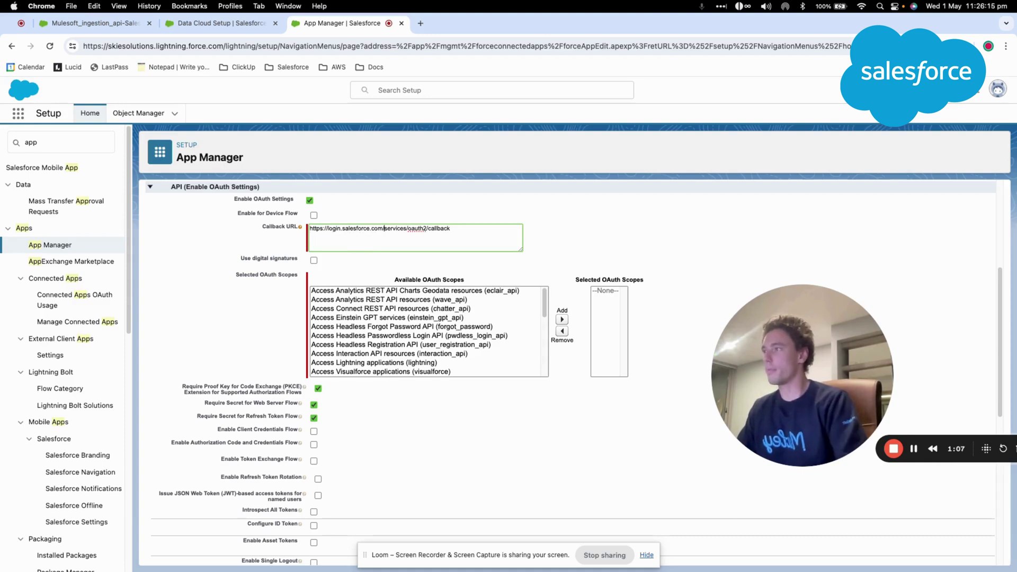
{"action": "left_click", "coordinate": [314, 434]}
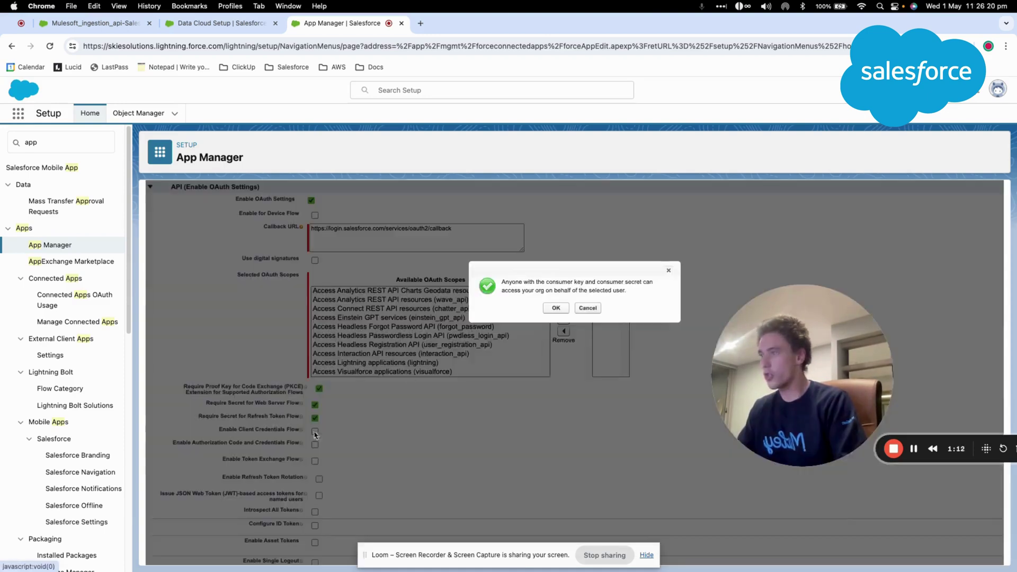
{"action": "left_click", "coordinate": [555, 309]}
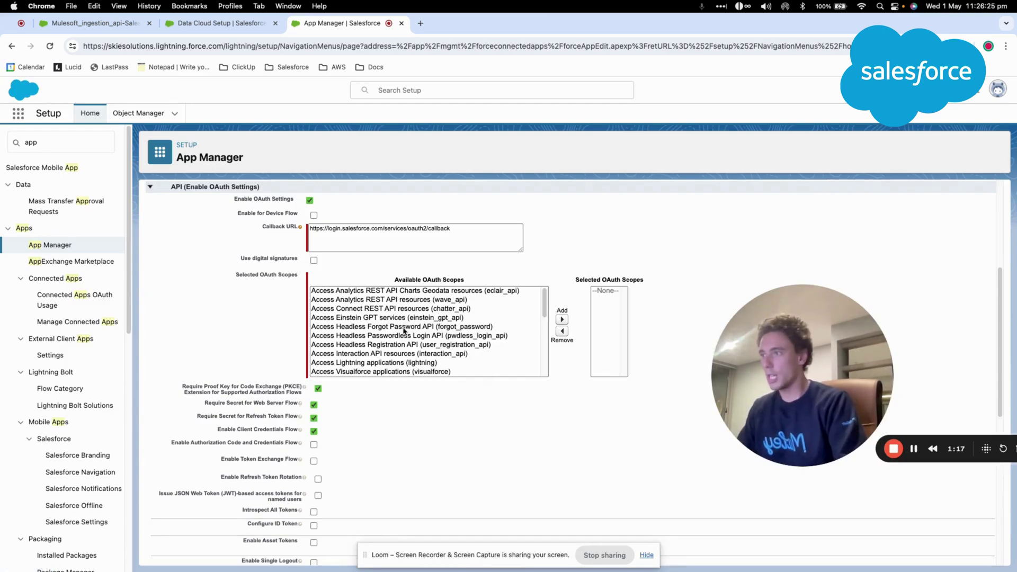
- Add the Data Cloud segmentation, ANSI SQL queries and Web browsers OAuth scopes
{"action": "scroll", "coordinate": [404, 330], "scroll_direction": "down", "scroll_amount": 10}
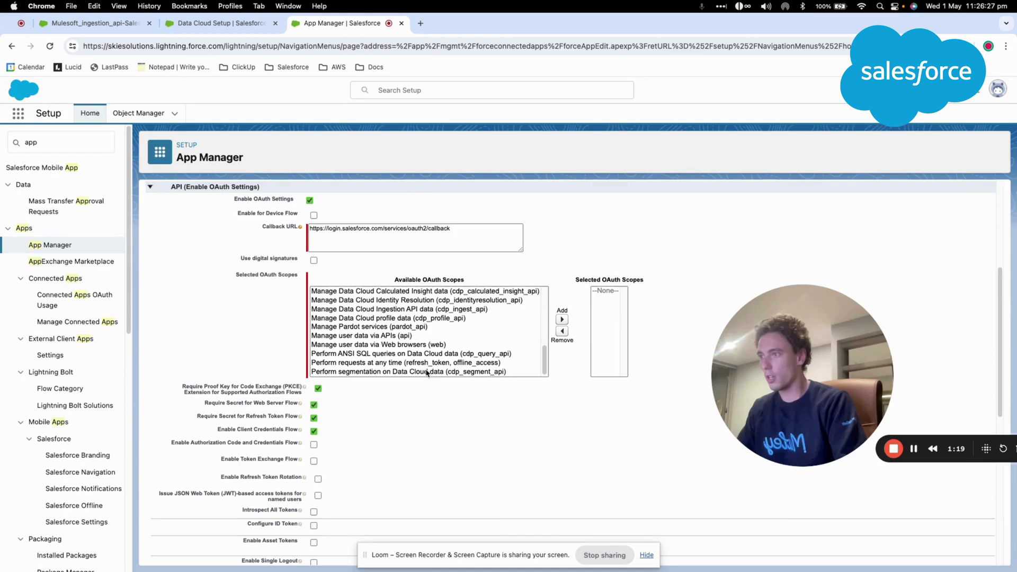
{"action": "left_click", "coordinate": [428, 372]}
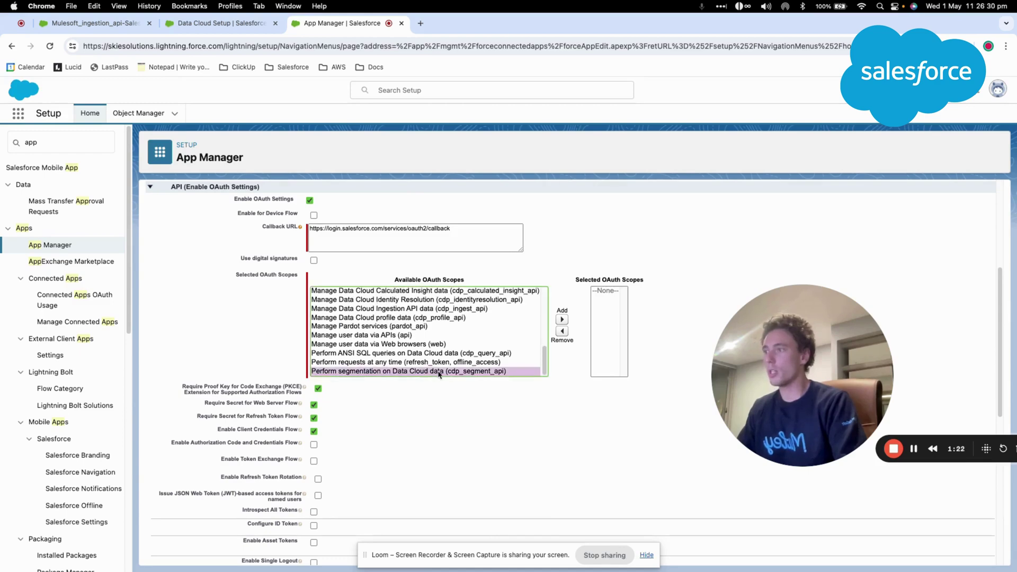
{"action": "left_click", "coordinate": [562, 320]}
{"action": "left_click", "coordinate": [498, 365]}
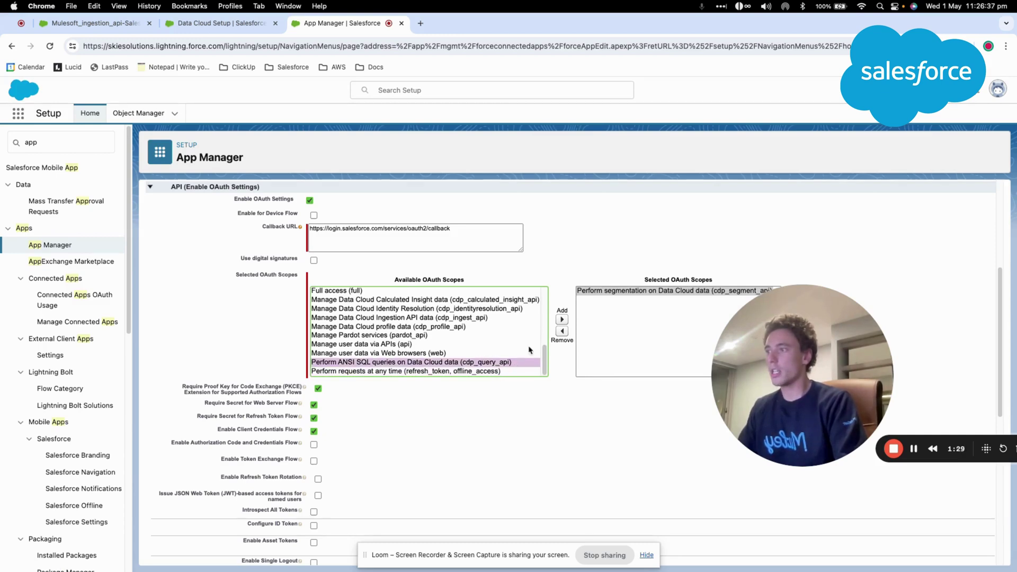
{"action": "left_click", "coordinate": [562, 320]}
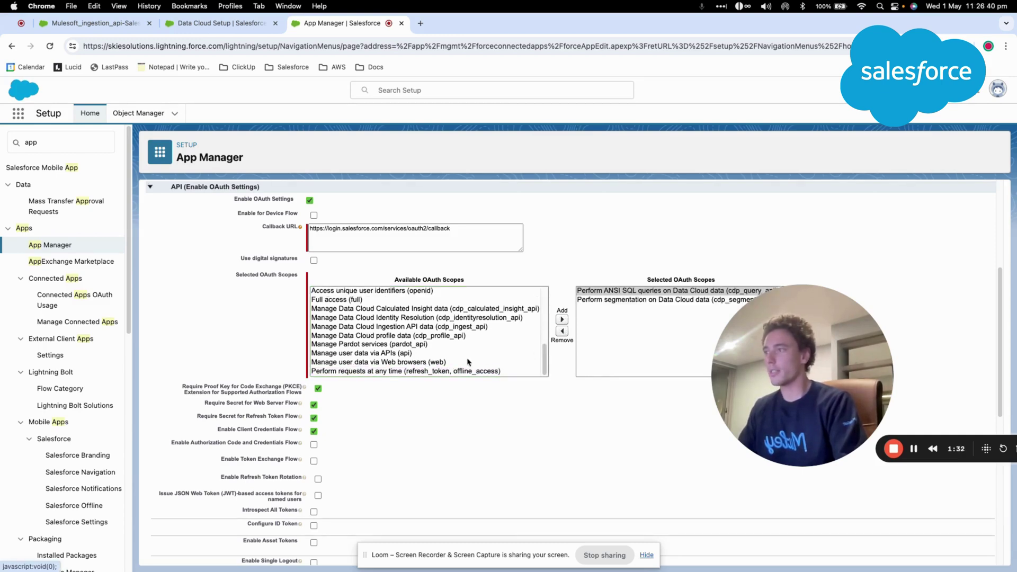
{"action": "left_click", "coordinate": [463, 365]}
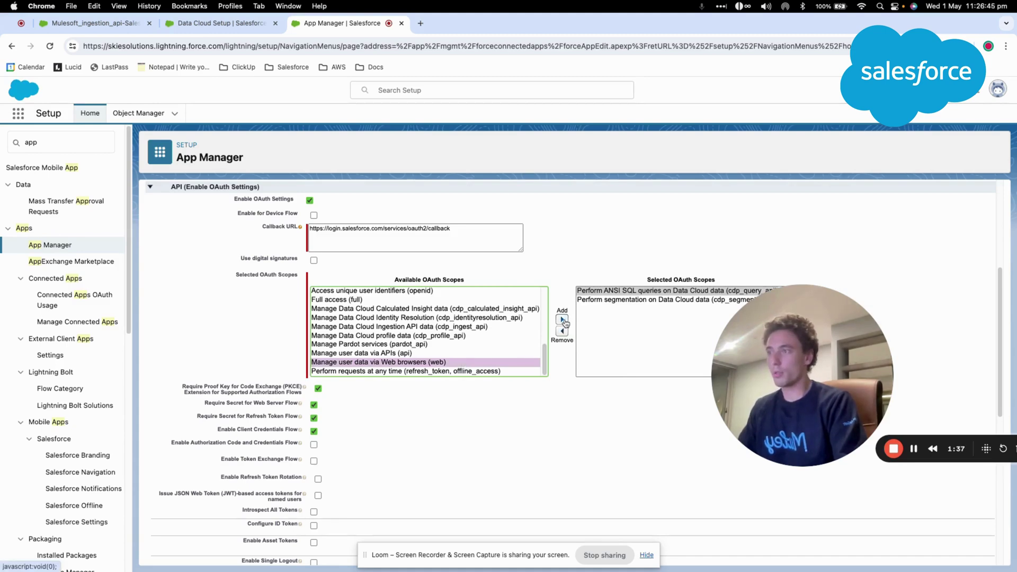
{"action": "left_click", "coordinate": [563, 320]}
- Add the Data Cloud profile data, Ingestion API, Identity Resolution and Calculated Insight scopes
{"action": "left_click", "coordinate": [456, 363]}
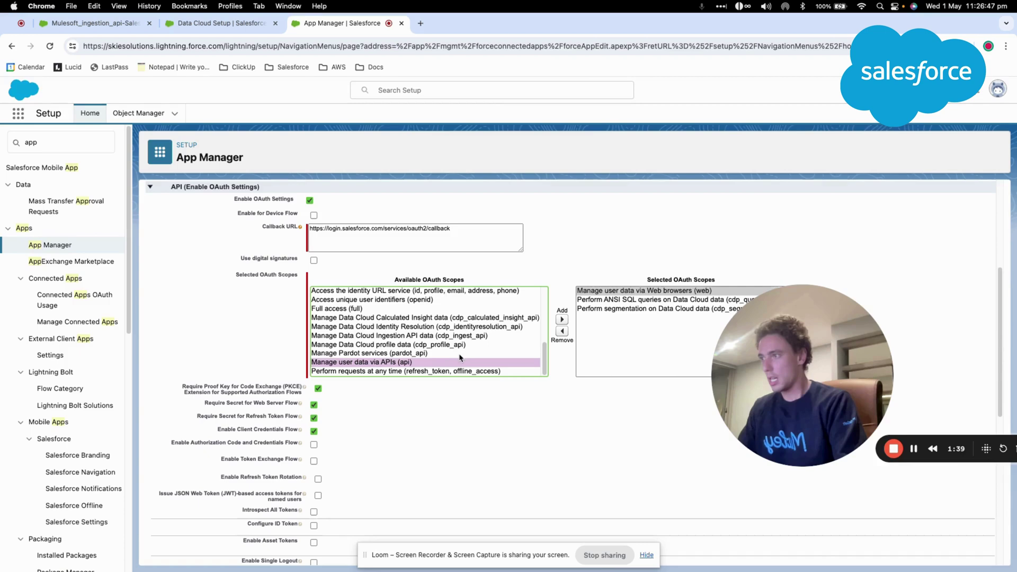
{"action": "left_click", "coordinate": [461, 354]}
{"action": "left_click", "coordinate": [467, 345]}
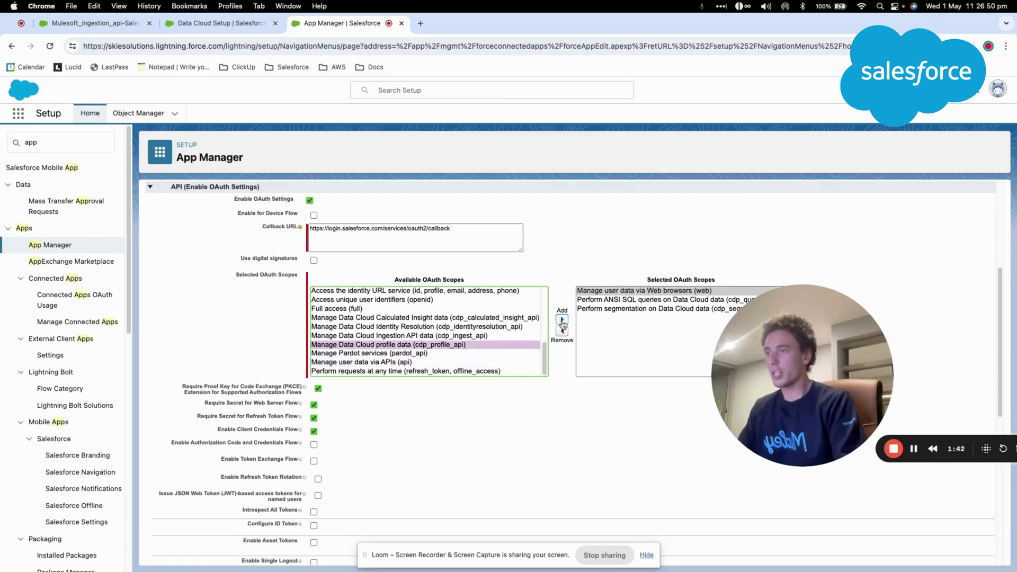
{"action": "left_click", "coordinate": [562, 320]}
{"action": "left_click", "coordinate": [449, 345]}
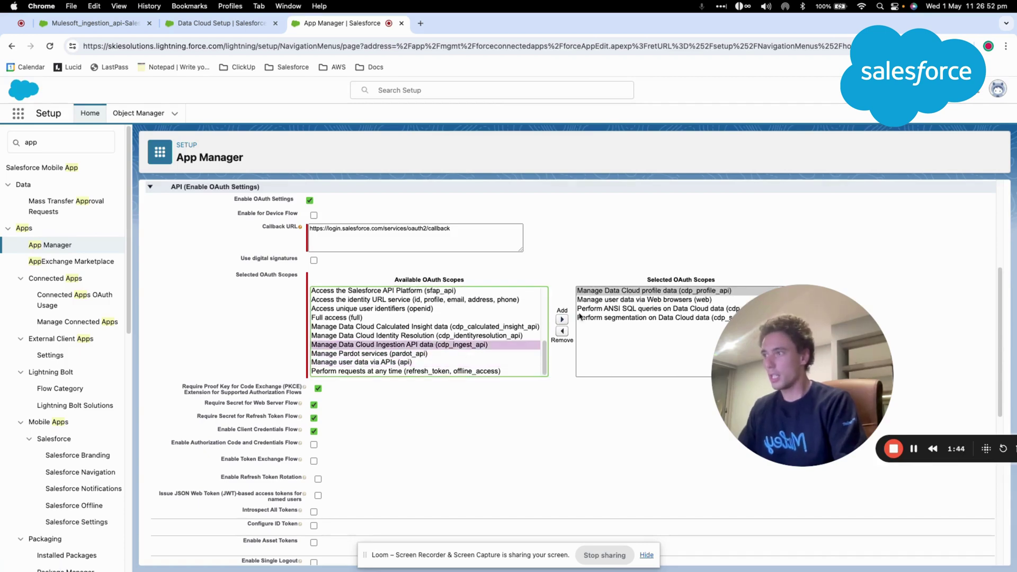
{"action": "left_click", "coordinate": [562, 319]}
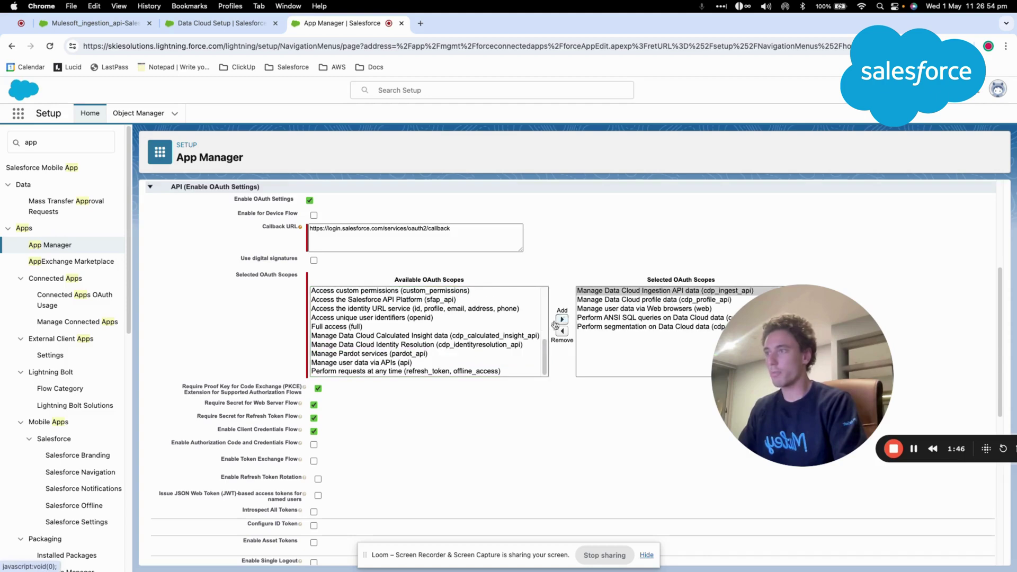
{"action": "left_click", "coordinate": [431, 345]}
{"action": "left_click", "coordinate": [561, 319]}
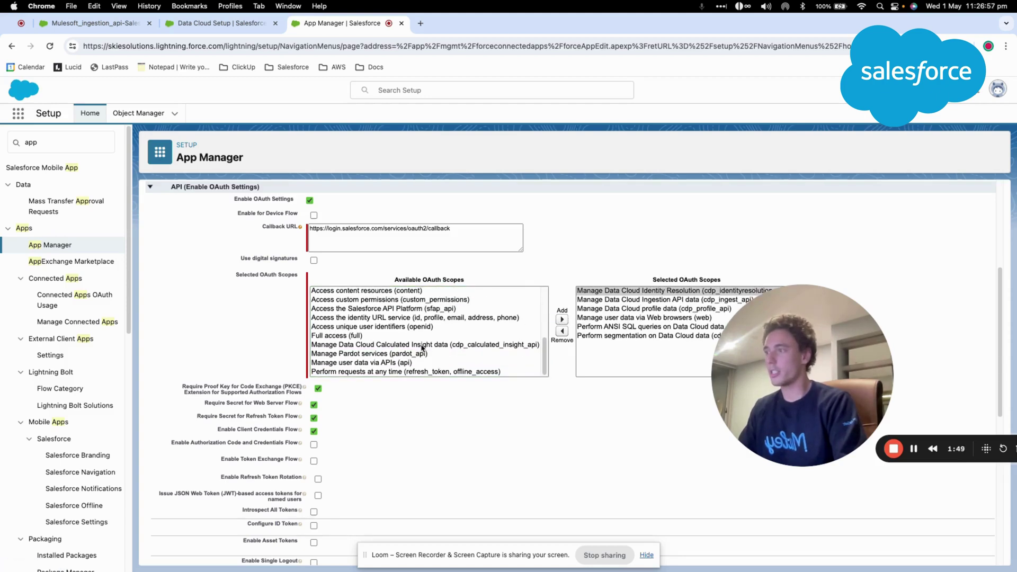
{"action": "left_click", "coordinate": [421, 345]}
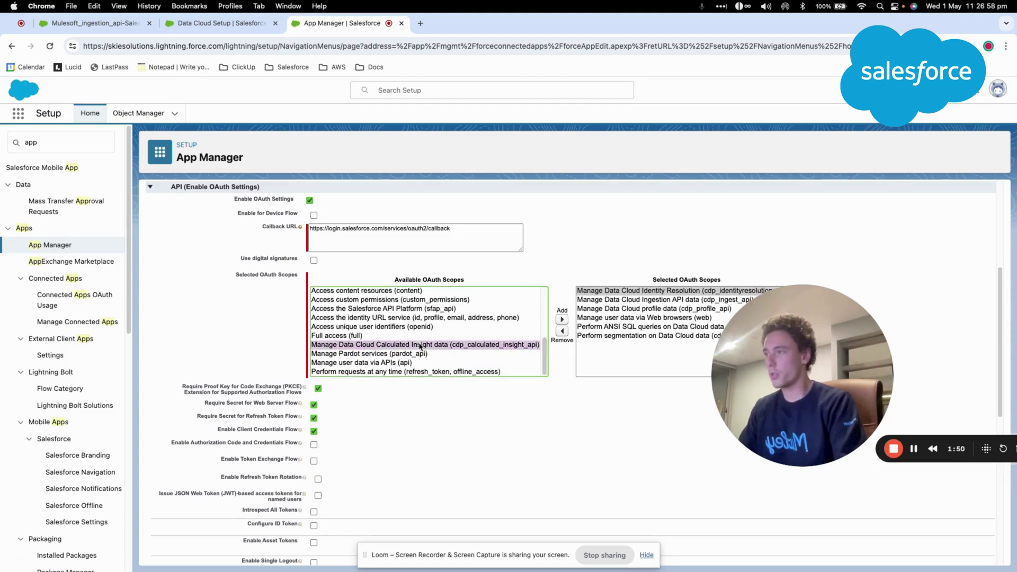
{"action": "left_click", "coordinate": [562, 320]}
- Add the 'Access all Data Cloud API resources (cdp_api)' scope and review the selections
{"action": "scroll", "coordinate": [422, 349], "scroll_direction": "up", "scroll_amount": 2}
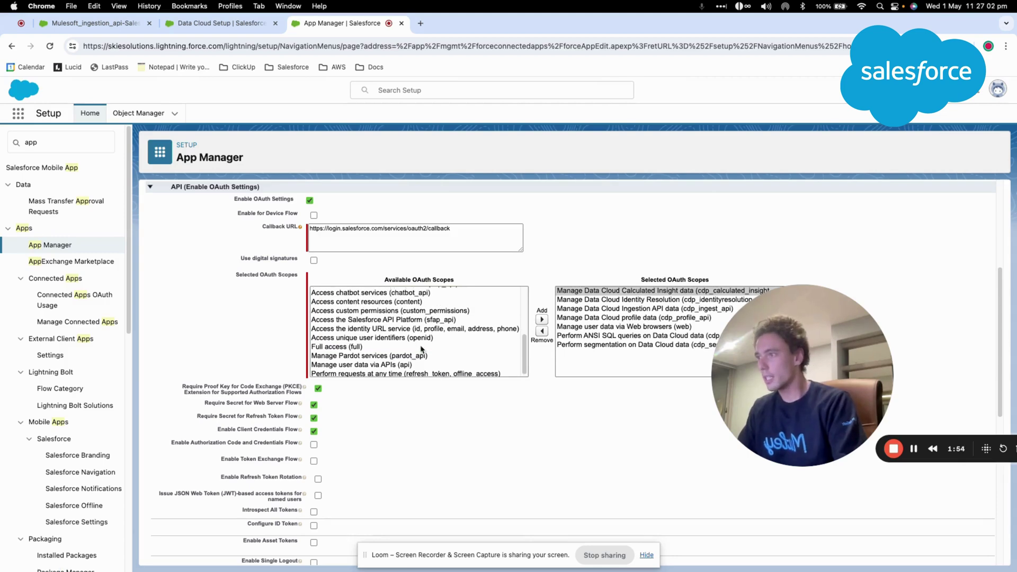
{"action": "scroll", "coordinate": [422, 349], "scroll_direction": "up", "scroll_amount": 1}
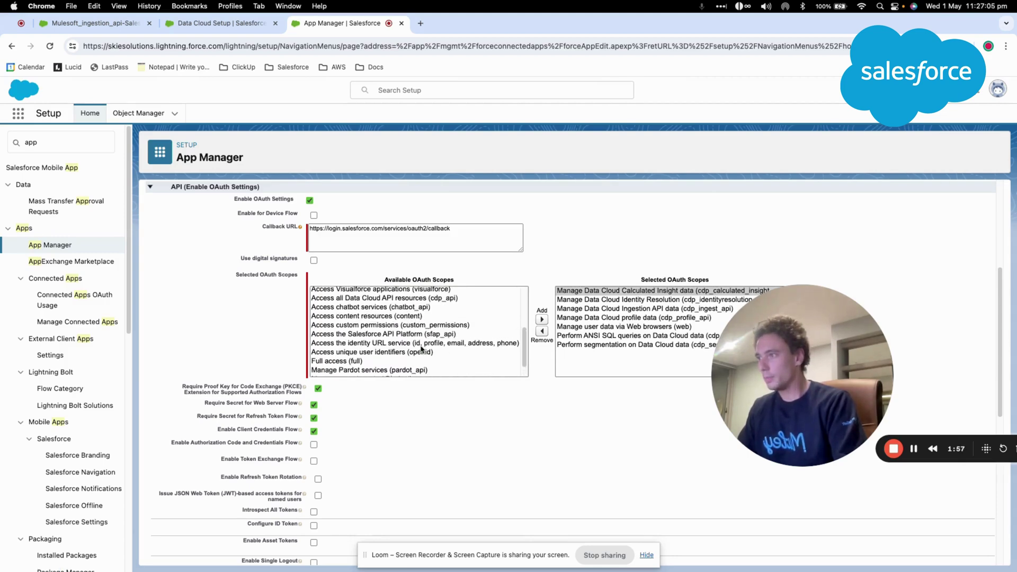
{"action": "left_click", "coordinate": [422, 304]}
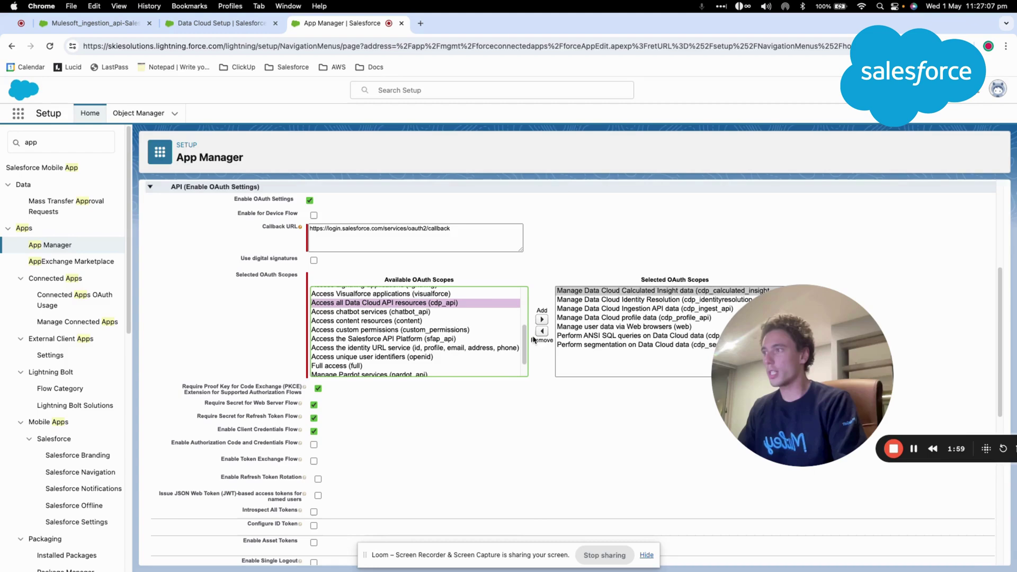
{"action": "left_click", "coordinate": [541, 320]}
{"action": "scroll", "coordinate": [442, 322], "scroll_direction": "up", "scroll_amount": 3}
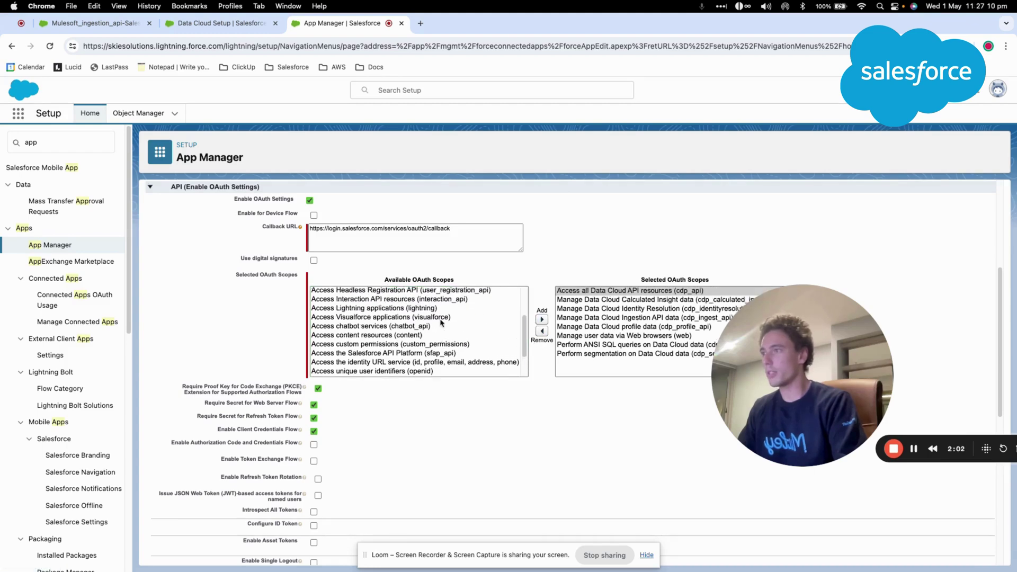
{"action": "scroll", "coordinate": [442, 323], "scroll_direction": "up", "scroll_amount": 5}
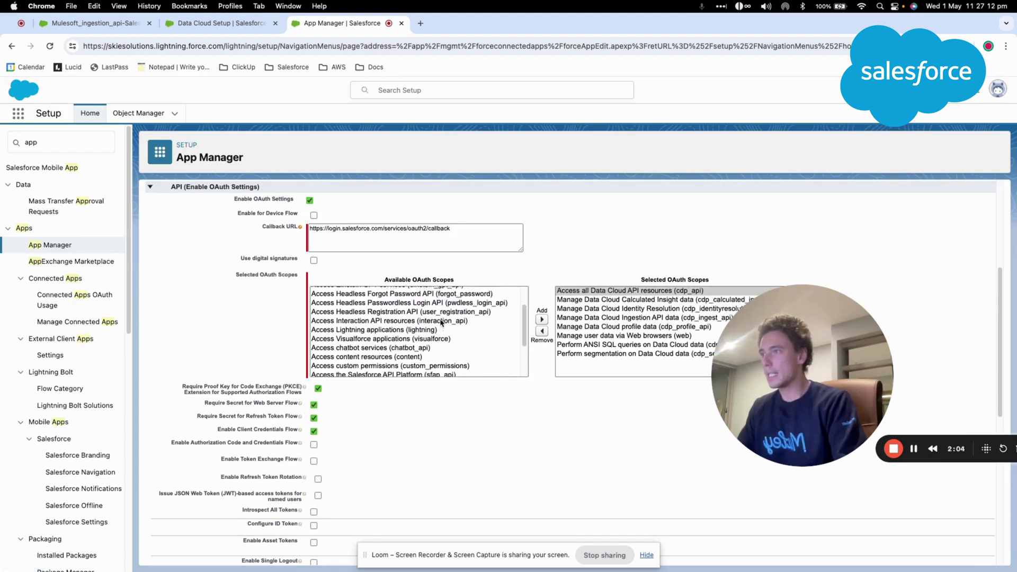
{"action": "scroll", "coordinate": [442, 323], "scroll_direction": "up", "scroll_amount": 1}
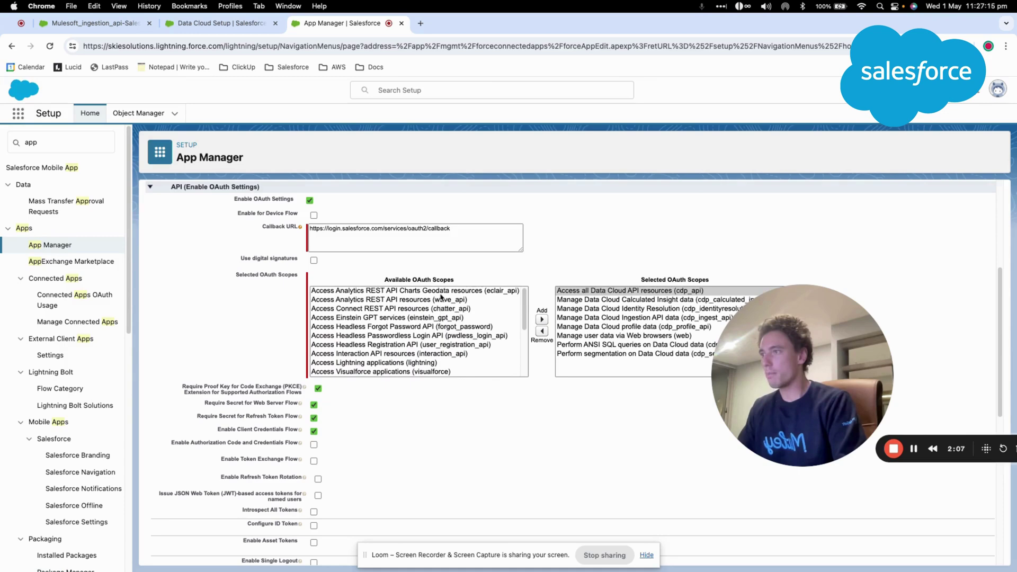
{"action": "scroll", "coordinate": [424, 354], "scroll_direction": "down", "scroll_amount": 5}
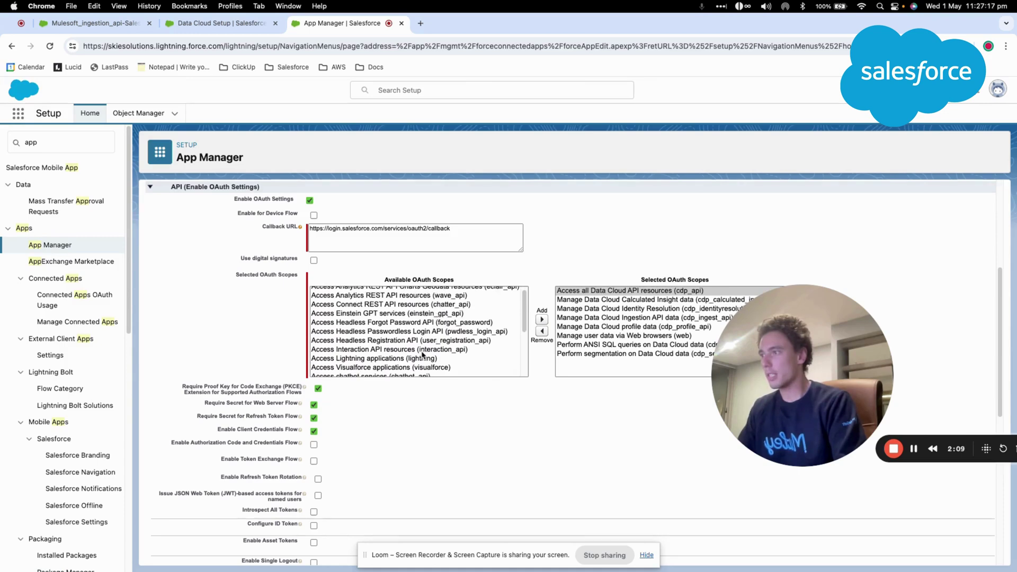
{"action": "scroll", "coordinate": [422, 354], "scroll_direction": "down", "scroll_amount": 4}
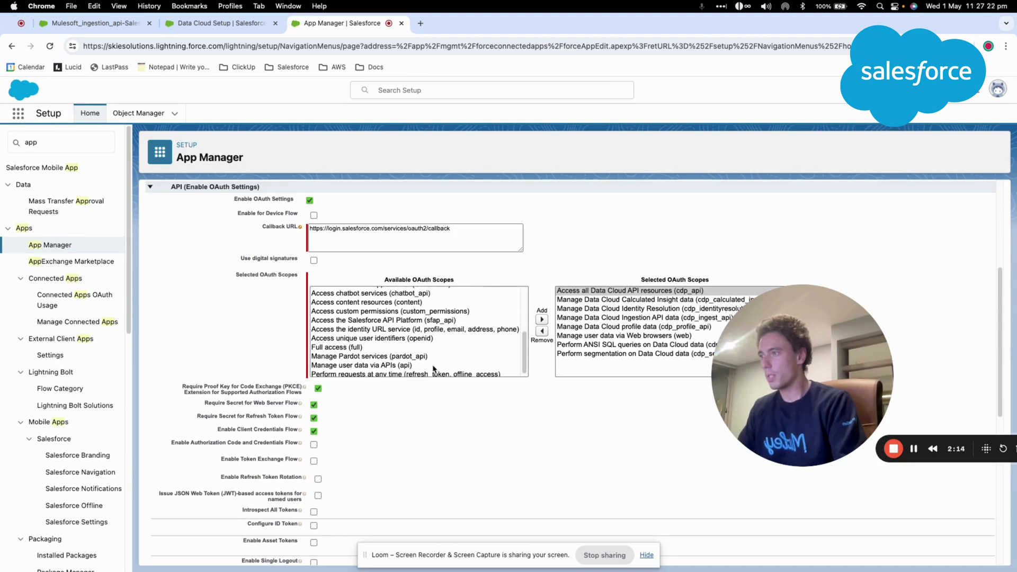
{"action": "scroll", "coordinate": [433, 369], "scroll_direction": "down", "scroll_amount": 1}
{"action": "scroll", "coordinate": [409, 404], "scroll_direction": "down", "scroll_amount": 10}
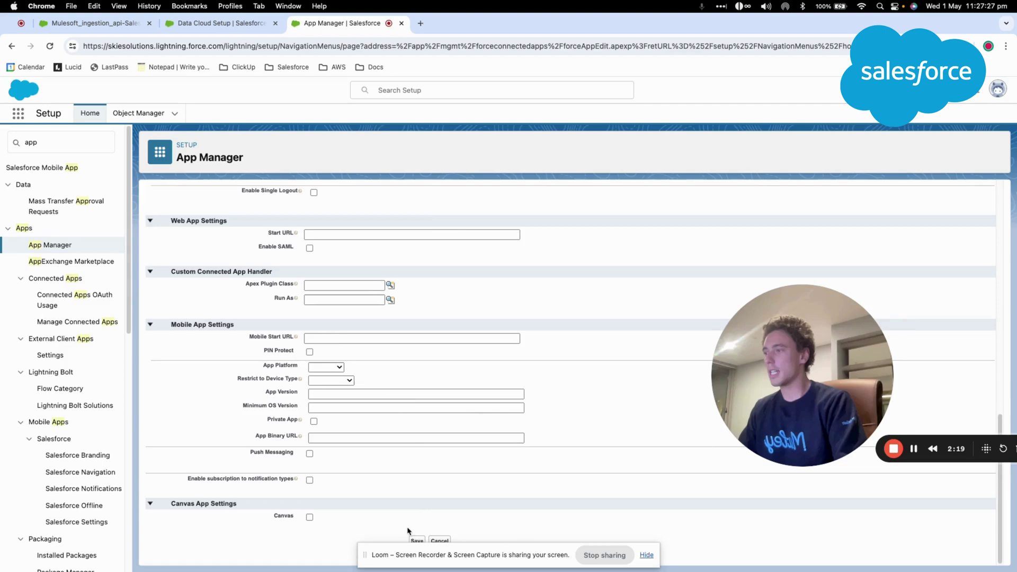
- Save mulesoft_ingestion_api_v1, continue to its detail page, and filter Setup by 'oauth'
{"action": "left_click", "coordinate": [415, 540]}
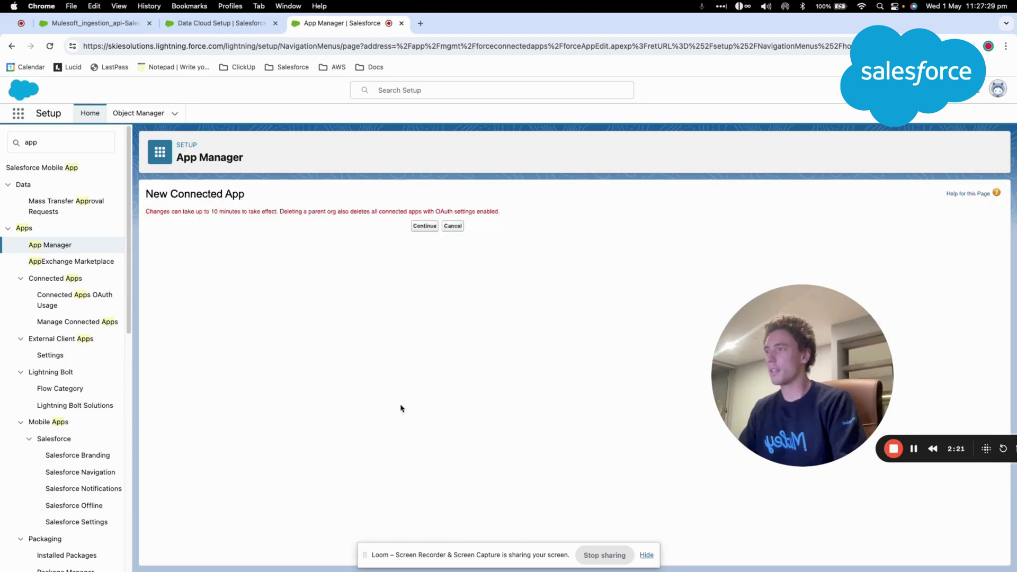
{"action": "left_click", "coordinate": [417, 231]}
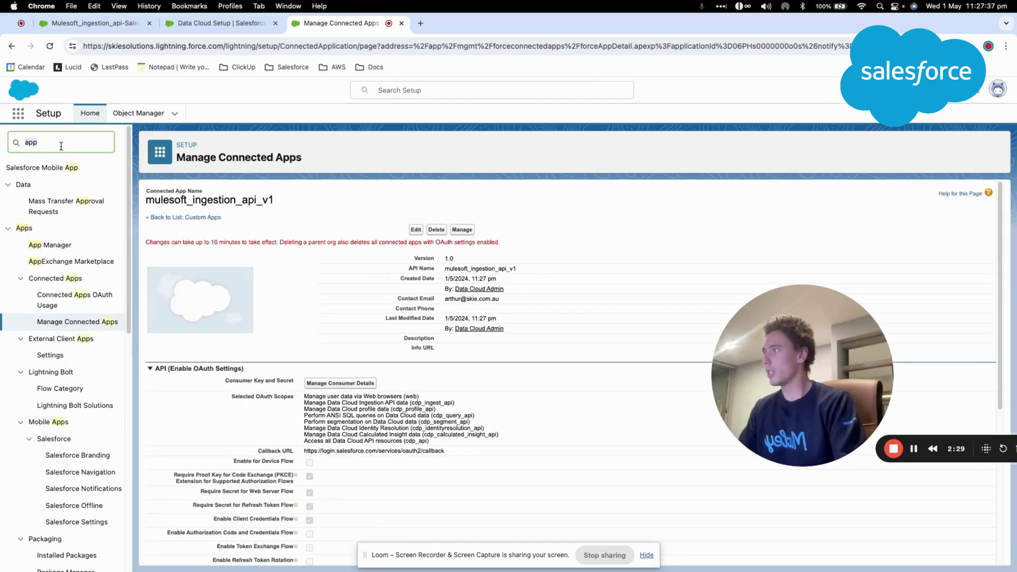
{"action": "type", "text": "oat"}
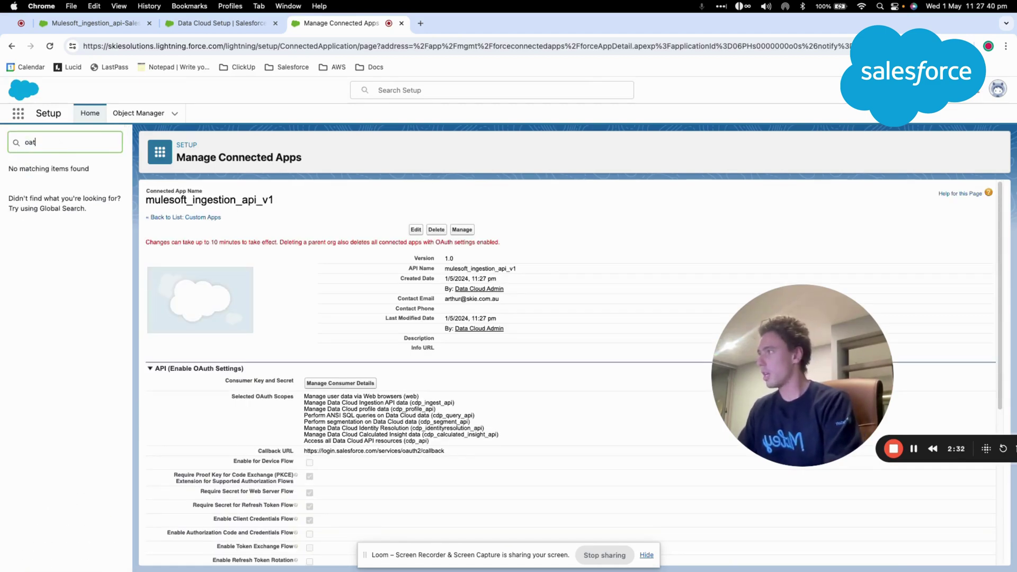
{"action": "key", "text": "BackSpace"}
{"action": "type", "text": "uth"}
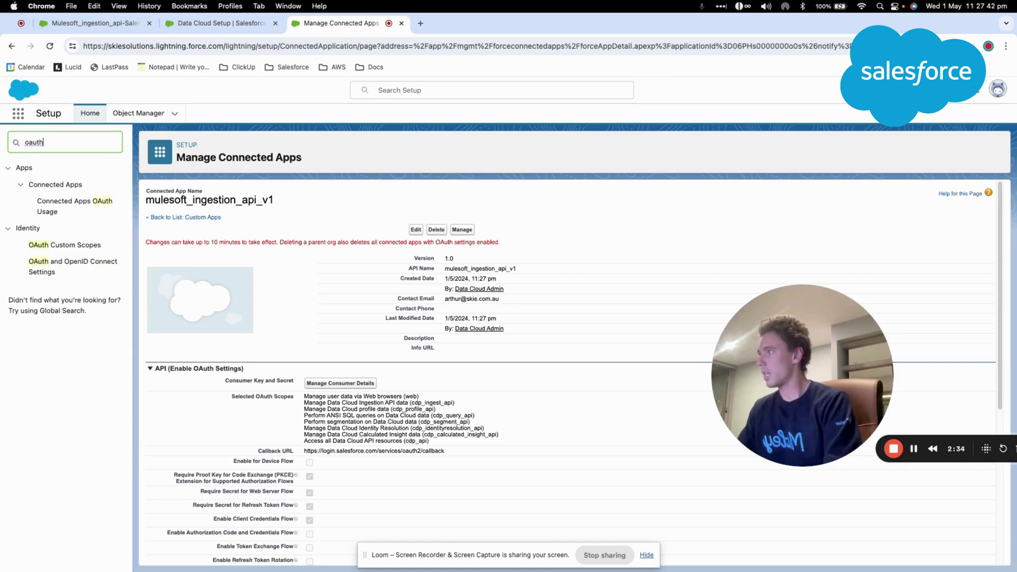
- Review OAuth and OpenID Connect Settings, confirming Username-Password and User-Agent flows are allowed
{"action": "left_click", "coordinate": [111, 270]}
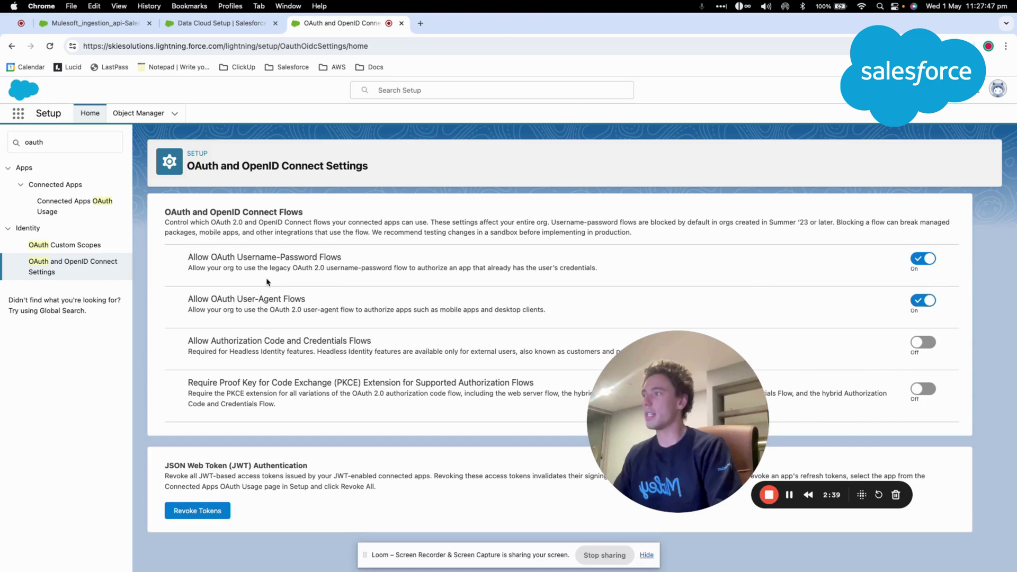
{"action": "left_click_drag", "start_coordinate": [189, 258], "coordinate": [817, 272]}
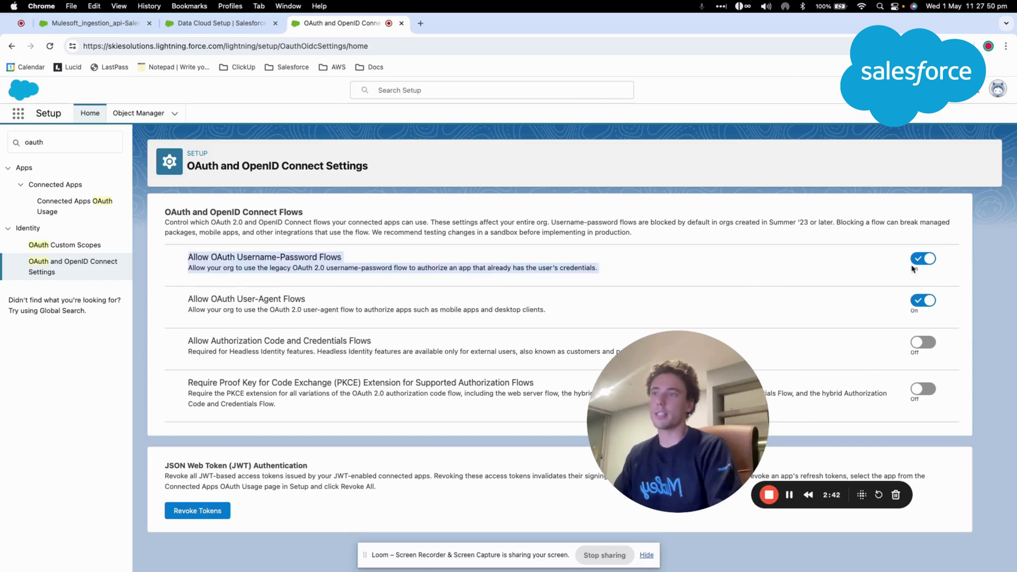
{"action": "left_click_drag", "start_coordinate": [707, 374], "coordinate": [395, 328]}
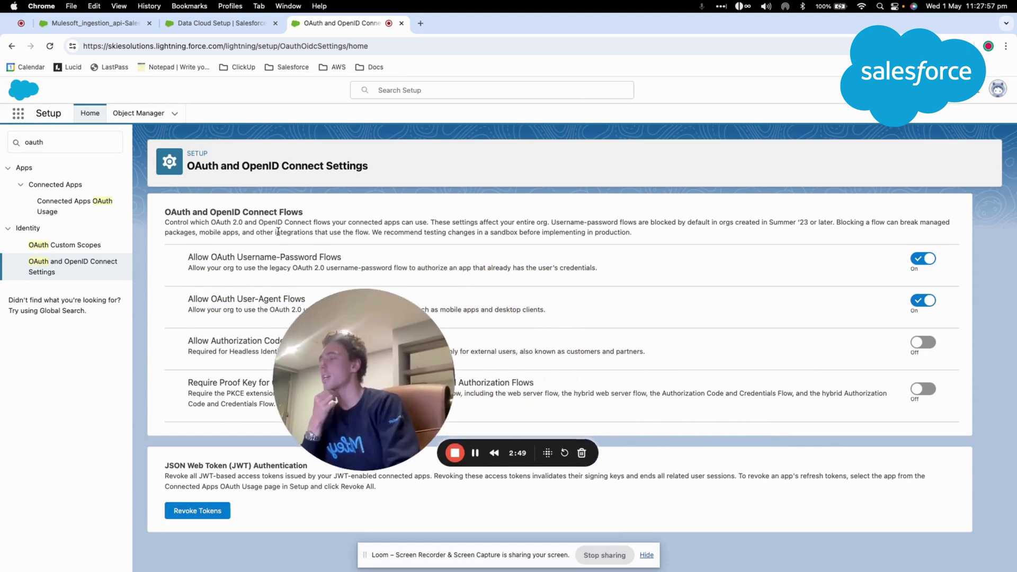
{"action": "double_click", "coordinate": [34, 142]}
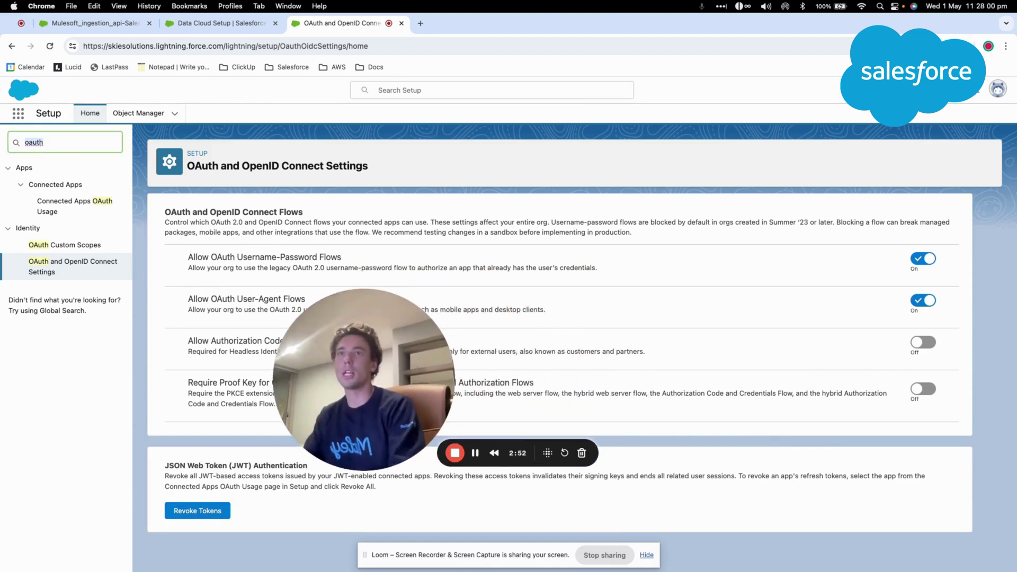
{"action": "left_click", "coordinate": [959, 89]}
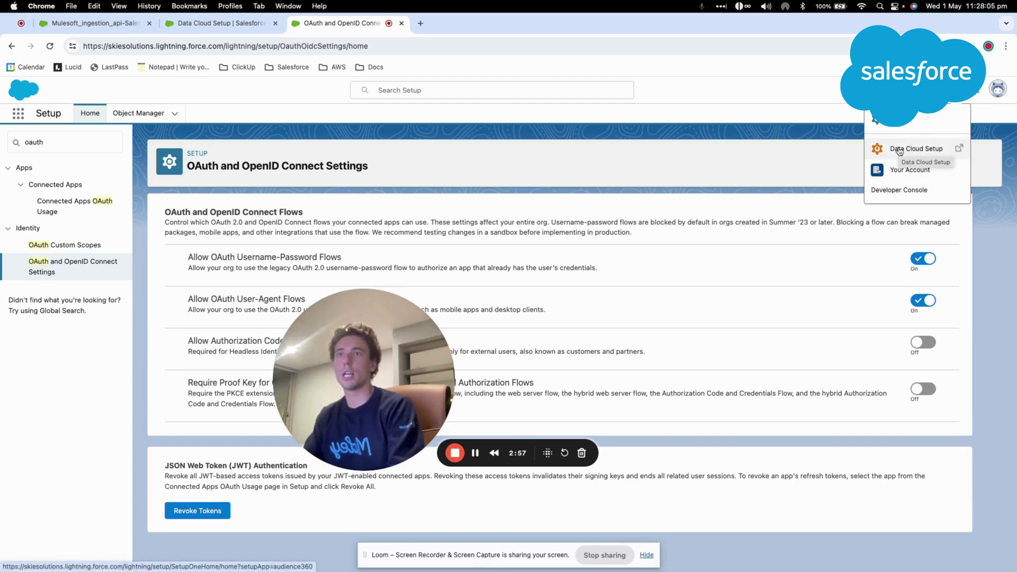
- In Data Cloud Setup's Ingestion API page, start a new connector named mulesoft_ingestion_api_v1
{"action": "left_click", "coordinate": [900, 151]}
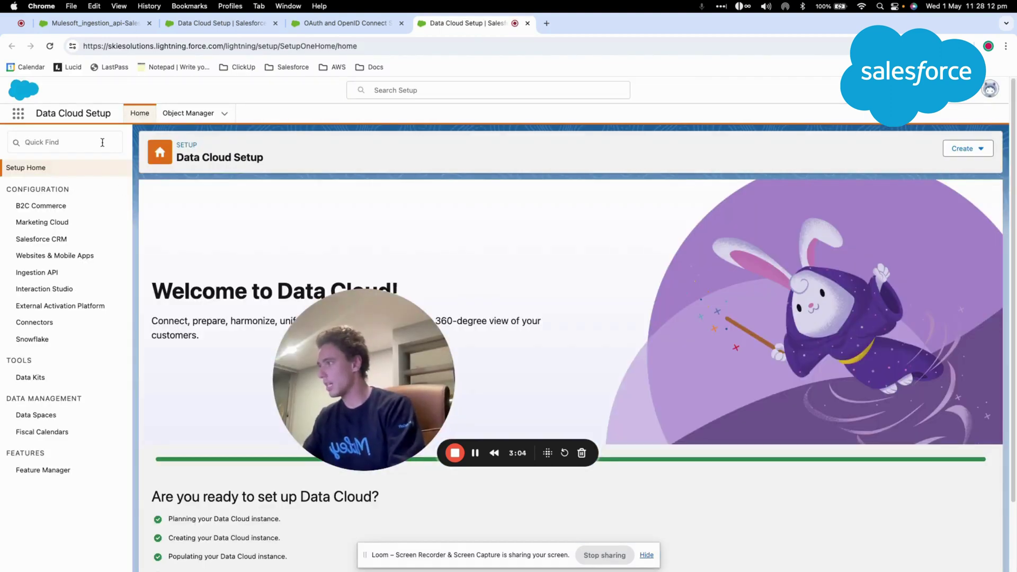
{"action": "left_click", "coordinate": [37, 272]}
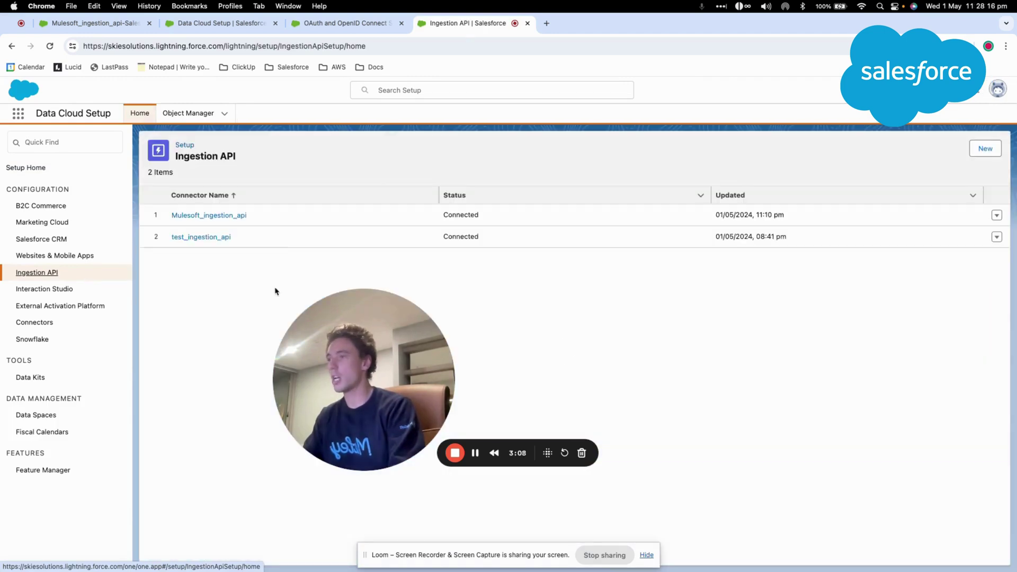
{"action": "left_click_drag", "start_coordinate": [277, 288], "coordinate": [637, 355]}
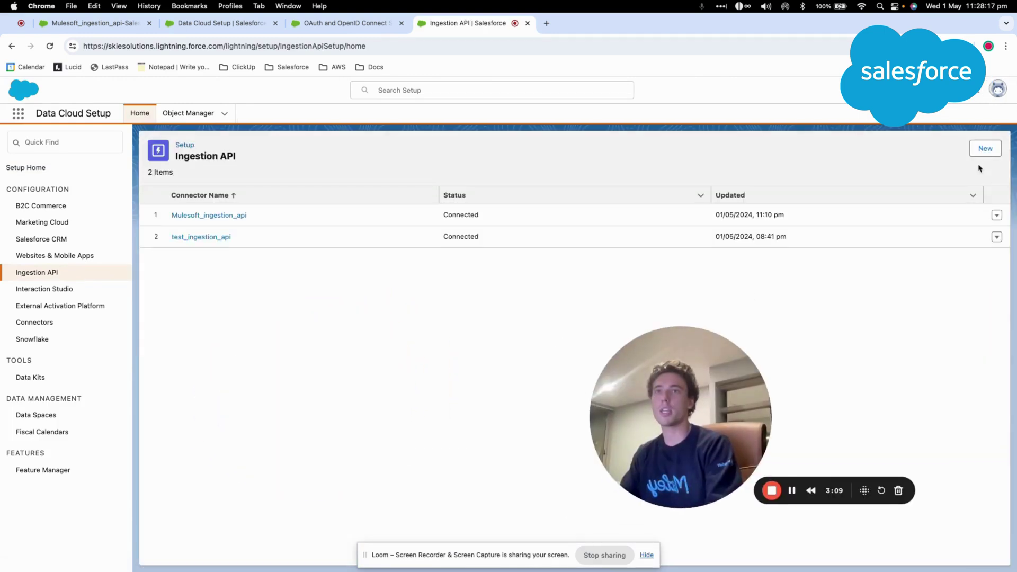
{"action": "left_click", "coordinate": [986, 148]}
{"action": "type", "text": "m"}
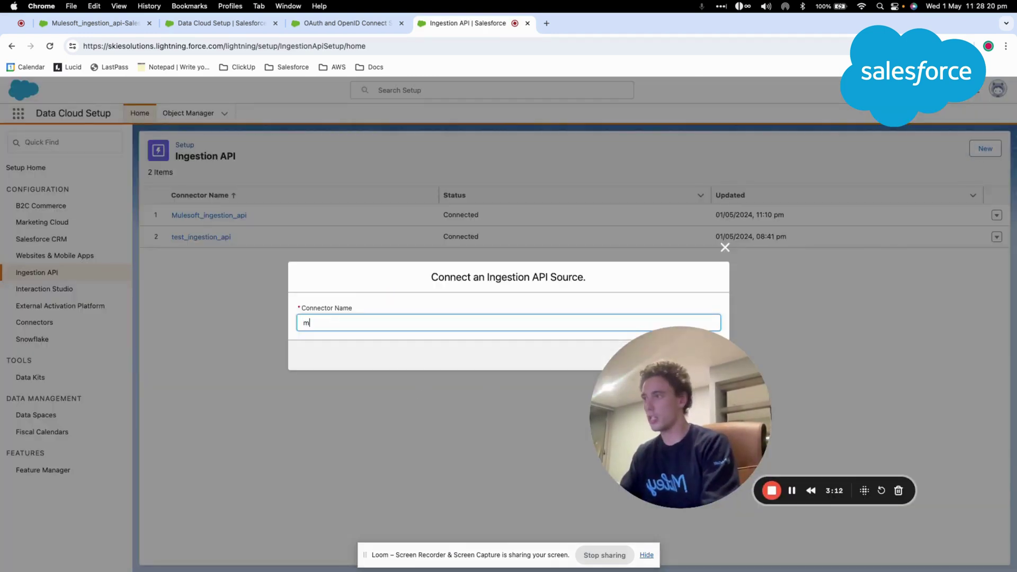
{"action": "key", "text": "BackSpace"}
{"action": "type", "text": "mules"}
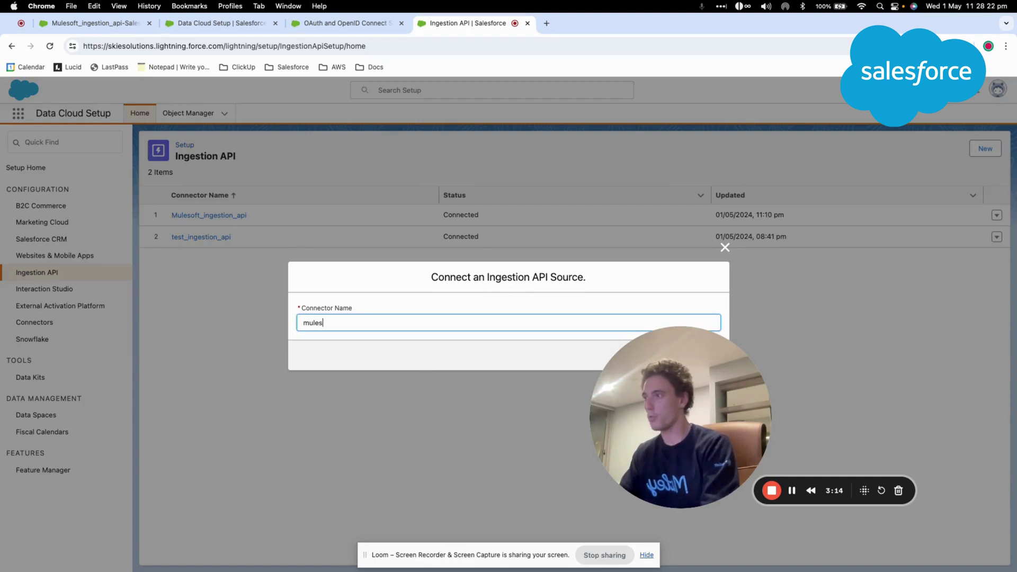
{"action": "type", "text": "oft_inge"}
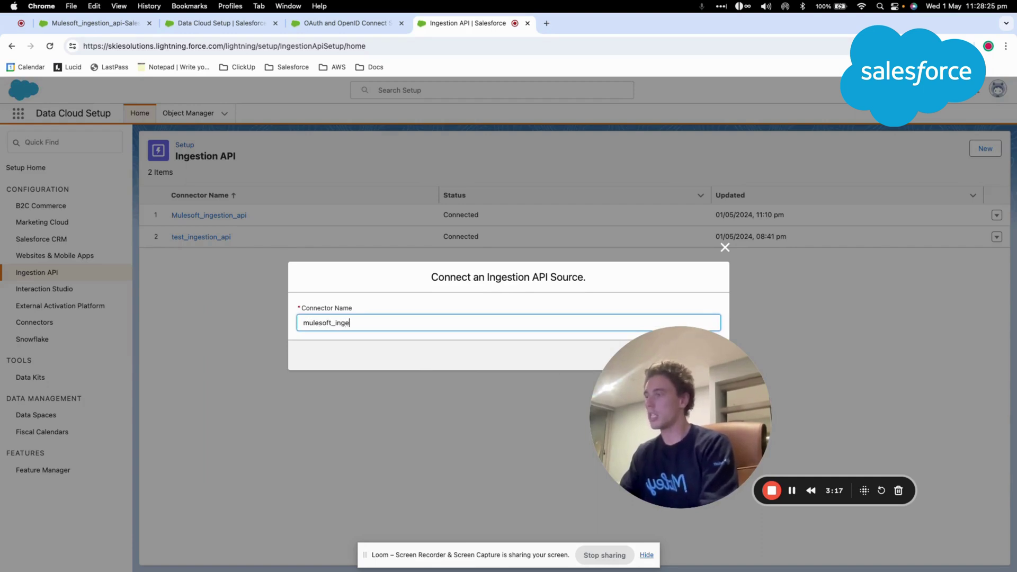
{"action": "type", "text": "stion_api"}
{"action": "key", "text": "BackSpace"}
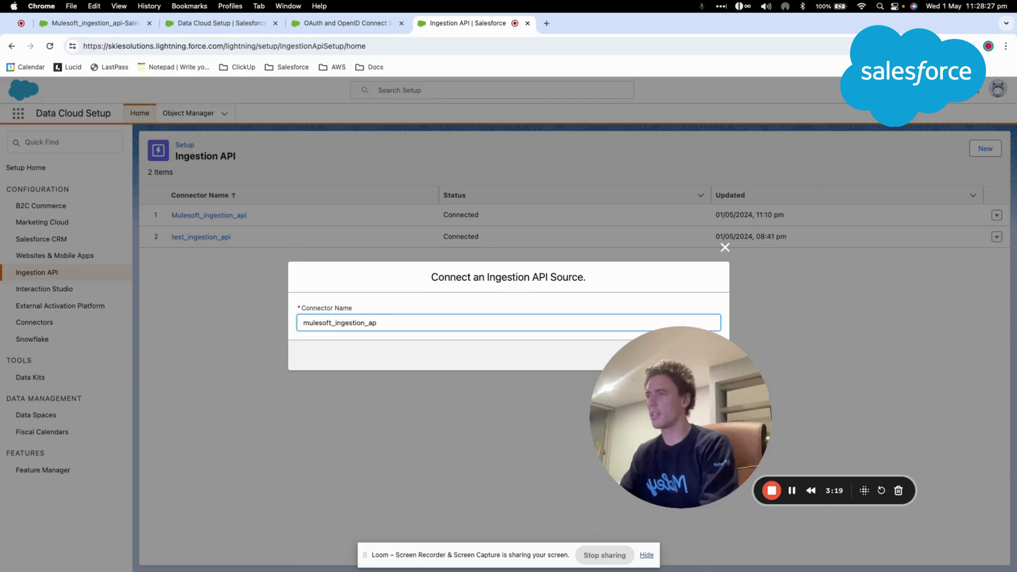
{"action": "type", "text": "i_v1"}
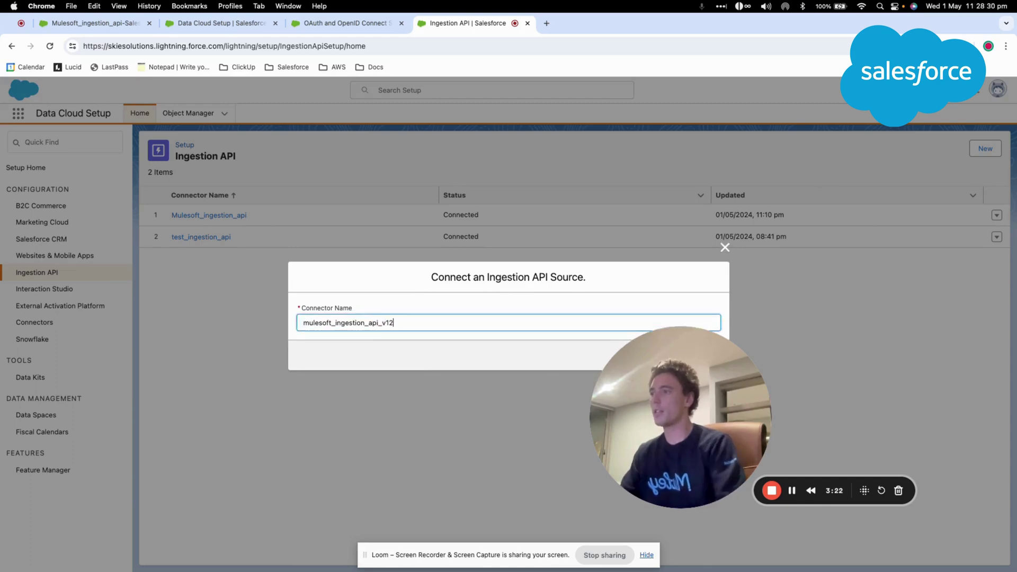
{"action": "left_click_drag", "start_coordinate": [676, 395], "coordinate": [185, 441]}
- Save the connector and upload ingestion_api_test.yaml from Downloads as its schema for preview
{"action": "left_click", "coordinate": [704, 355]}
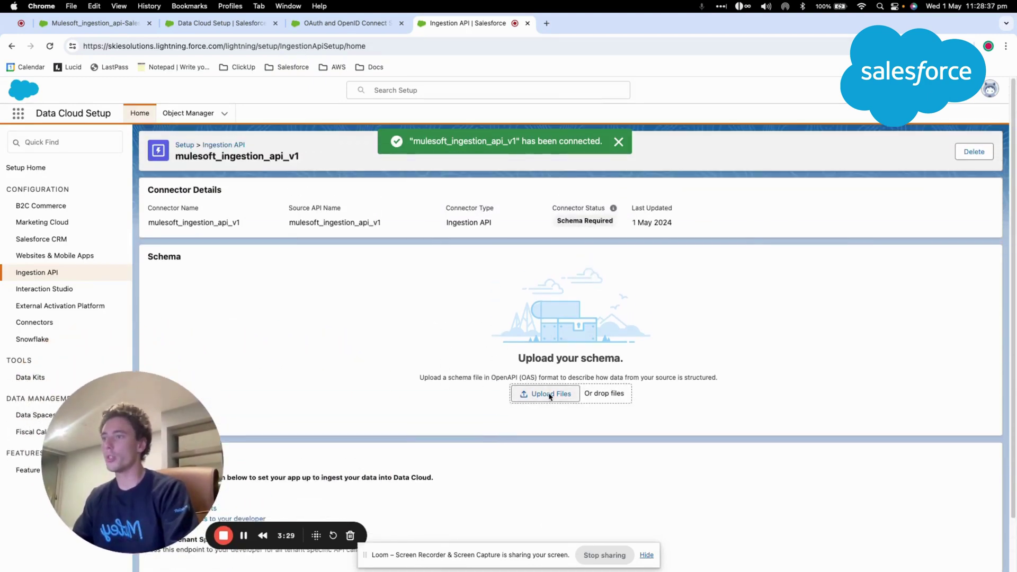
{"action": "left_click", "coordinate": [550, 396]}
{"action": "left_click", "coordinate": [416, 159]}
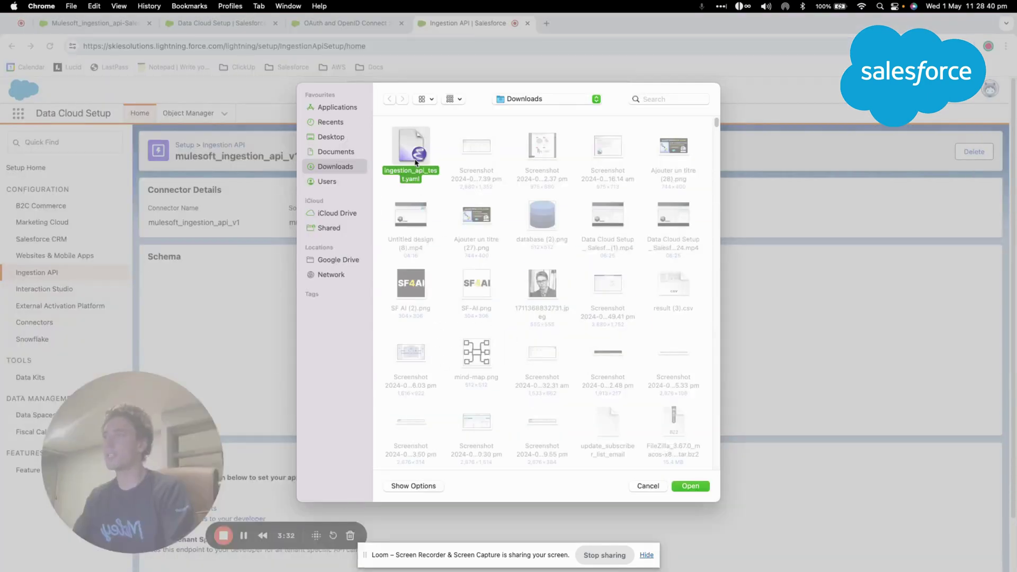
{"action": "left_click", "coordinate": [690, 486]}
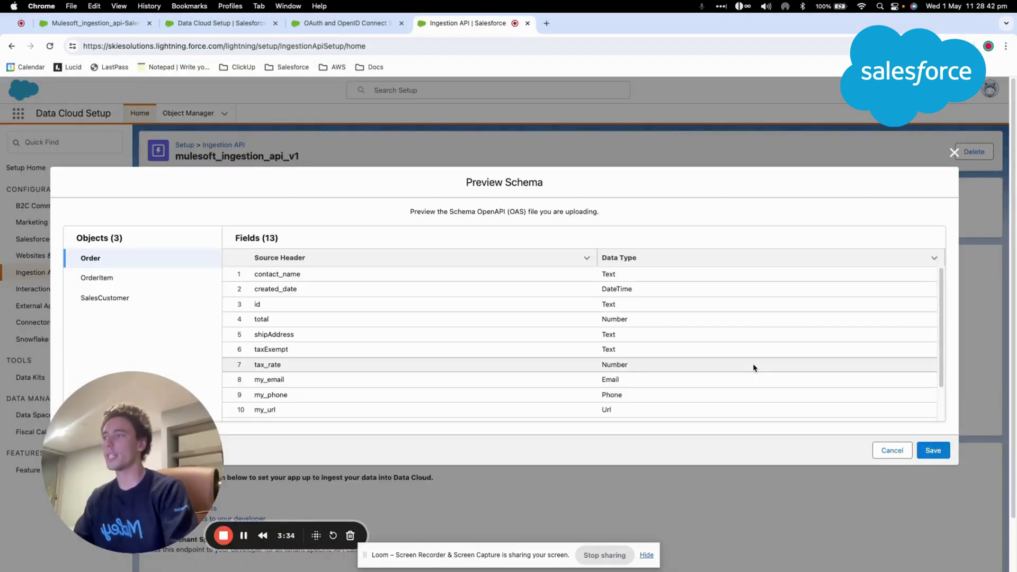
{"action": "key", "text": "super+Tab"}
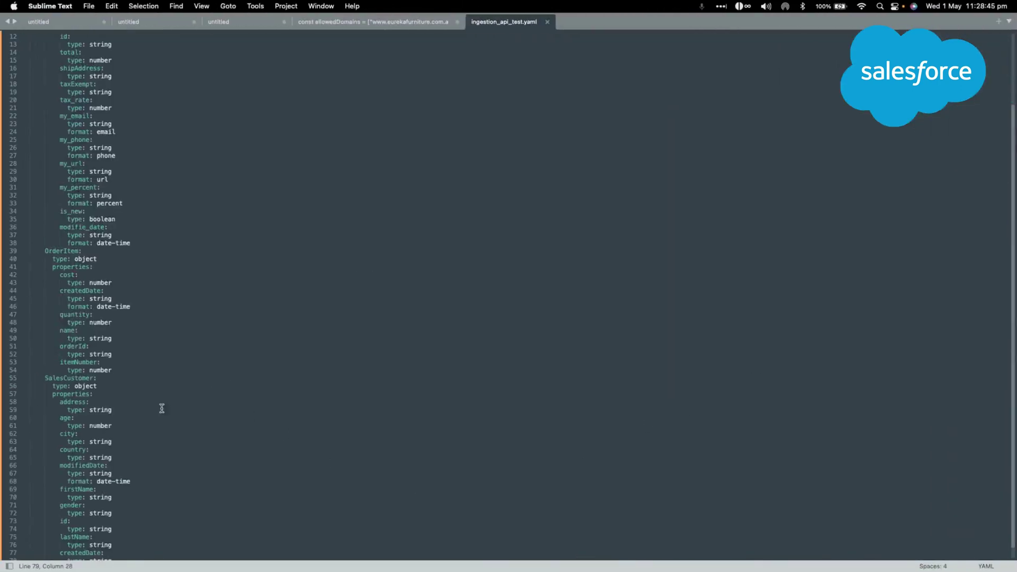
{"action": "scroll", "coordinate": [91, 427], "scroll_direction": "up", "scroll_amount": 4}
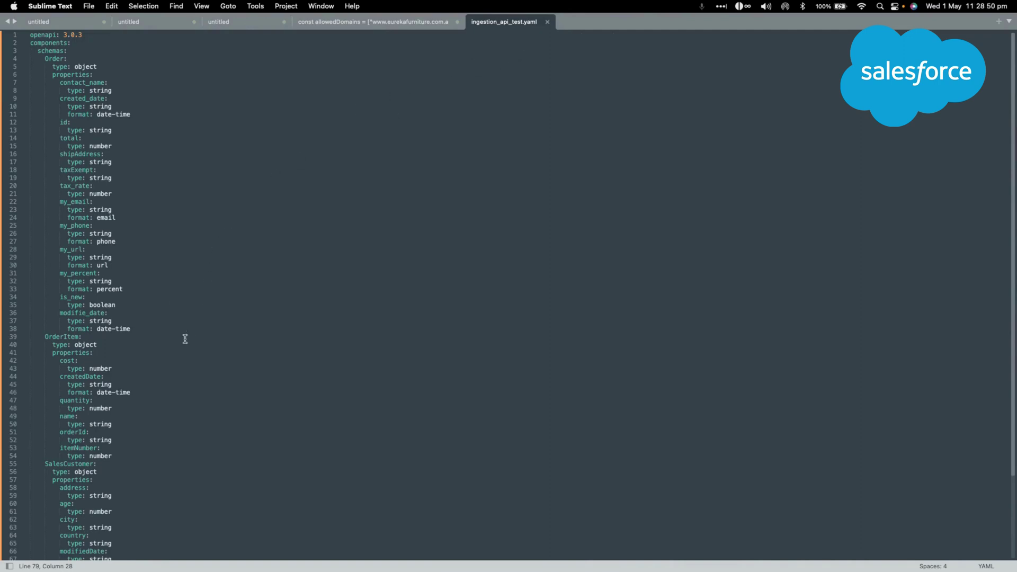
{"action": "scroll", "coordinate": [185, 382], "scroll_direction": "down", "scroll_amount": 5}
{"action": "scroll", "coordinate": [159, 264], "scroll_direction": "up", "scroll_amount": 5}
{"action": "scroll", "coordinate": [86, 378], "scroll_direction": "down", "scroll_amount": 5}
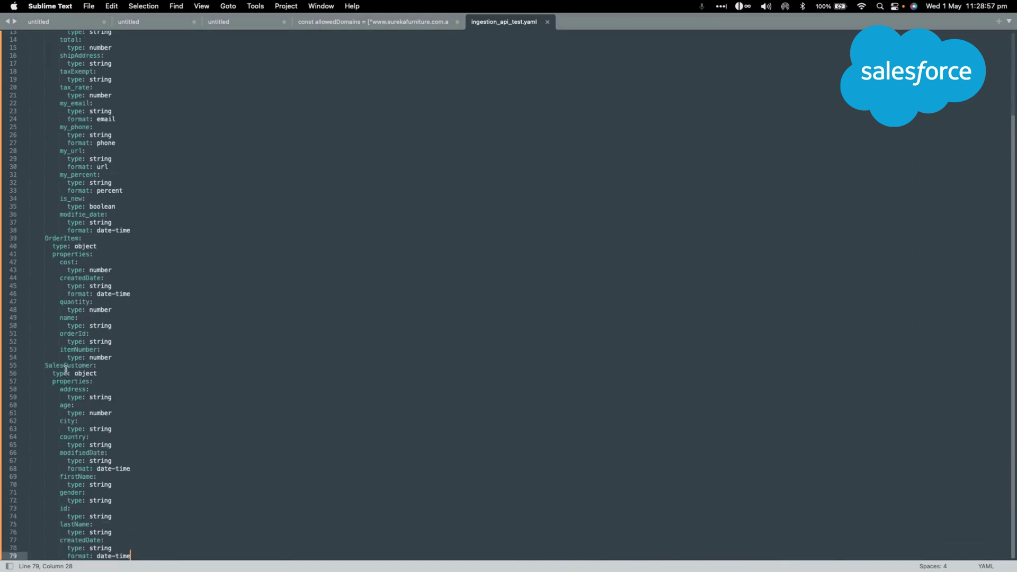
{"action": "double_click", "coordinate": [60, 238]}
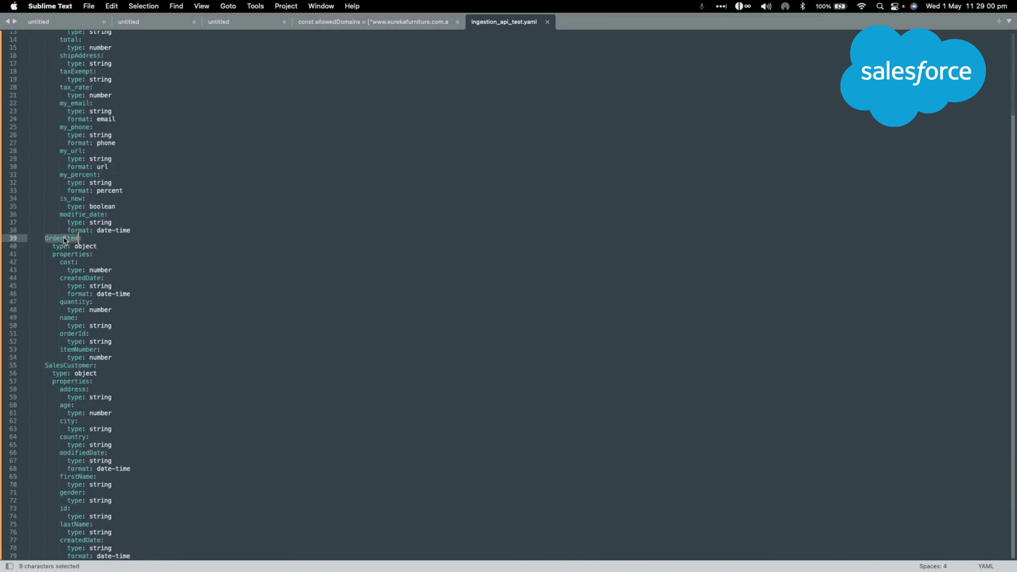
{"action": "scroll", "coordinate": [74, 217], "scroll_direction": "up", "scroll_amount": 5}
{"action": "left_click_drag", "start_coordinate": [79, 210], "coordinate": [85, 215]}
{"action": "left_click", "coordinate": [79, 211]}
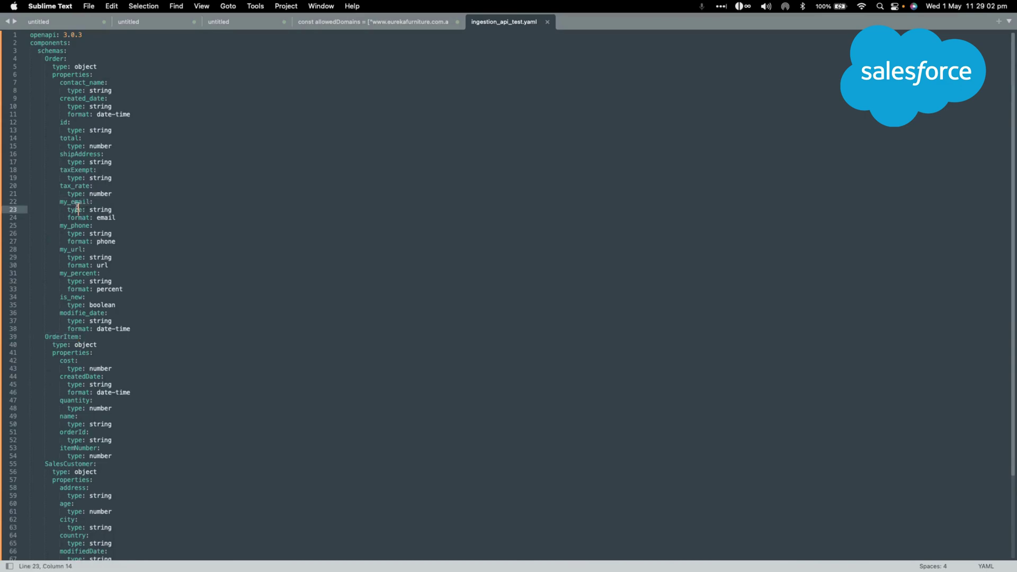
{"action": "key", "text": "super+Tab"}
- Review the previewed Order, OrderItem and SalesCustomer objects and their fields
{"action": "scroll", "coordinate": [393, 366], "scroll_direction": "down", "scroll_amount": 3}
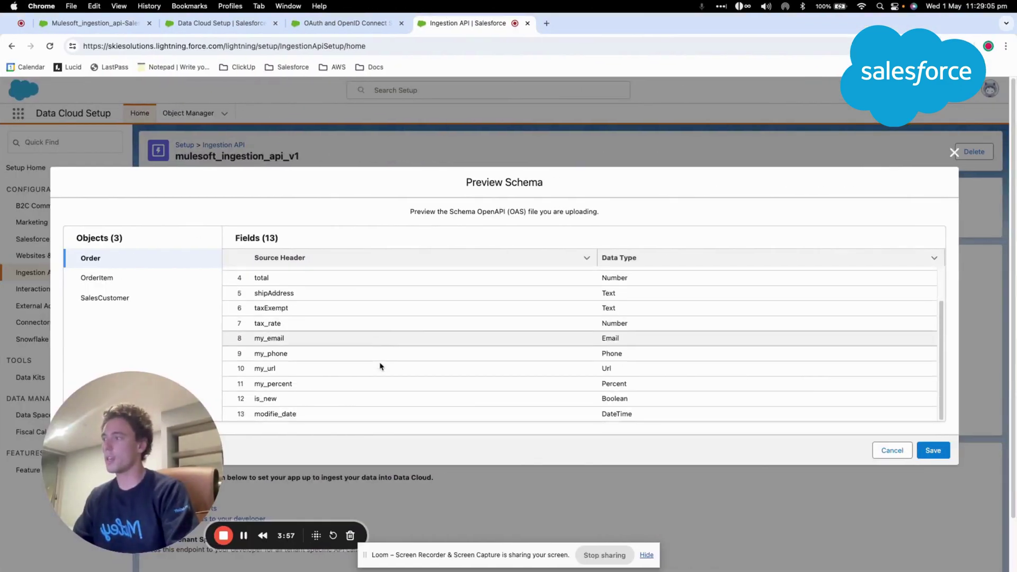
{"action": "scroll", "coordinate": [393, 366], "scroll_direction": "up", "scroll_amount": 3}
{"action": "scroll", "coordinate": [393, 365], "scroll_direction": "down", "scroll_amount": 3}
{"action": "scroll", "coordinate": [414, 364], "scroll_direction": "up", "scroll_amount": 3}
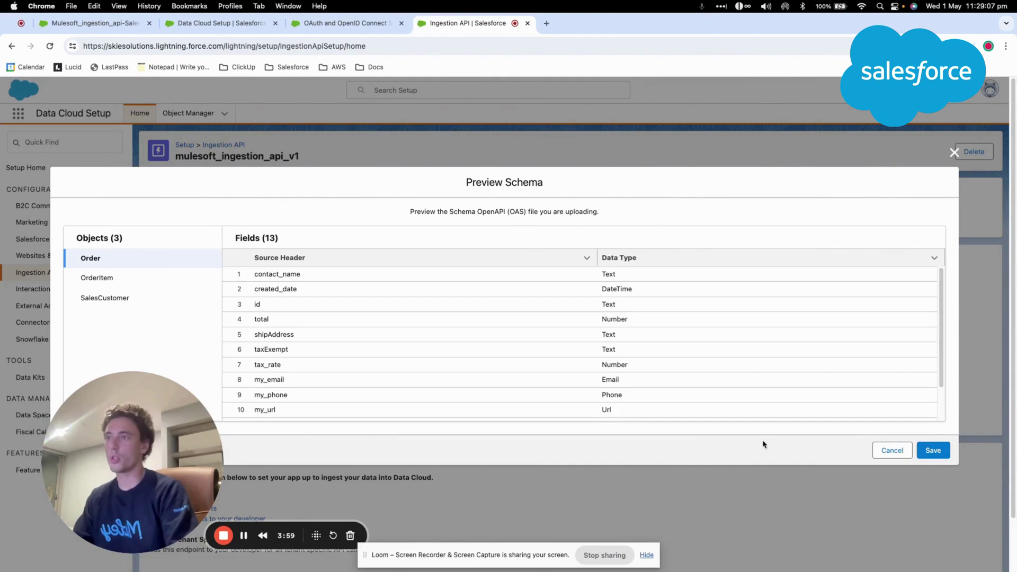
{"action": "scroll", "coordinate": [762, 389], "scroll_direction": "down", "scroll_amount": 1}
{"action": "scroll", "coordinate": [763, 387], "scroll_direction": "down", "scroll_amount": 3}
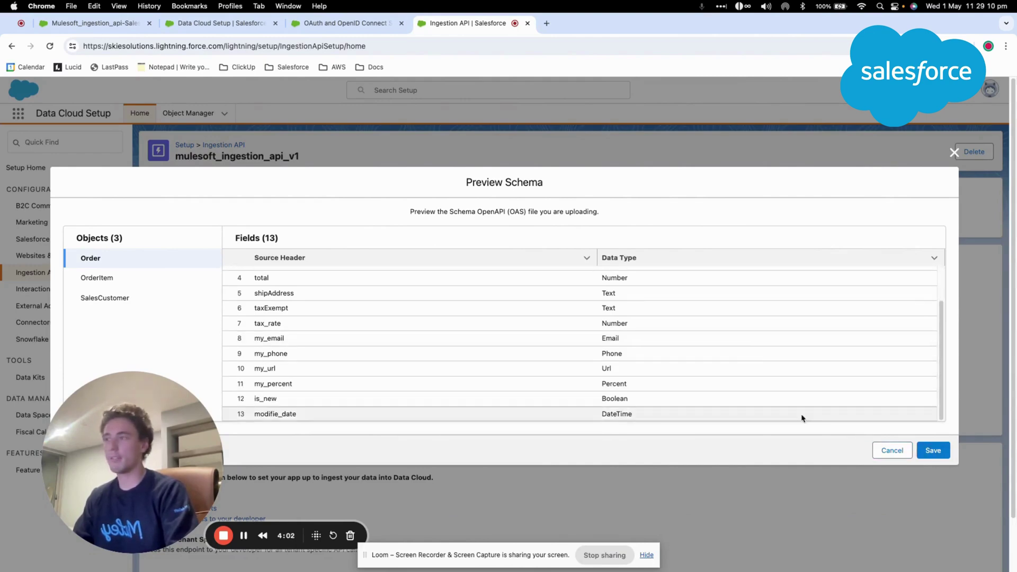
{"action": "left_click", "coordinate": [134, 297]}
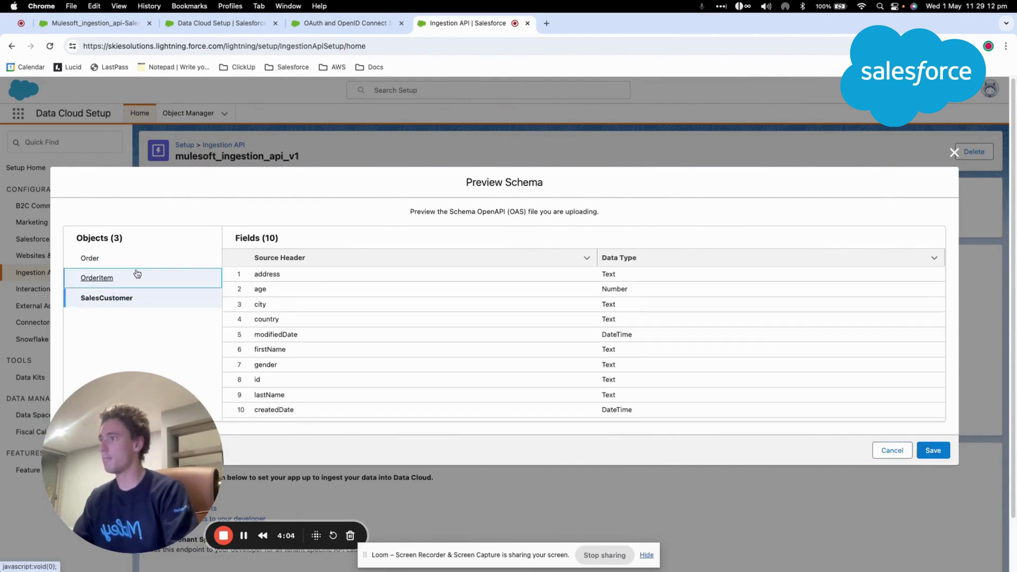
{"action": "left_click", "coordinate": [137, 260]}
- Save the schema so the connector lists Order (13), OrderItem (6) and SalesCustomer (10)
{"action": "left_click", "coordinate": [934, 450]}
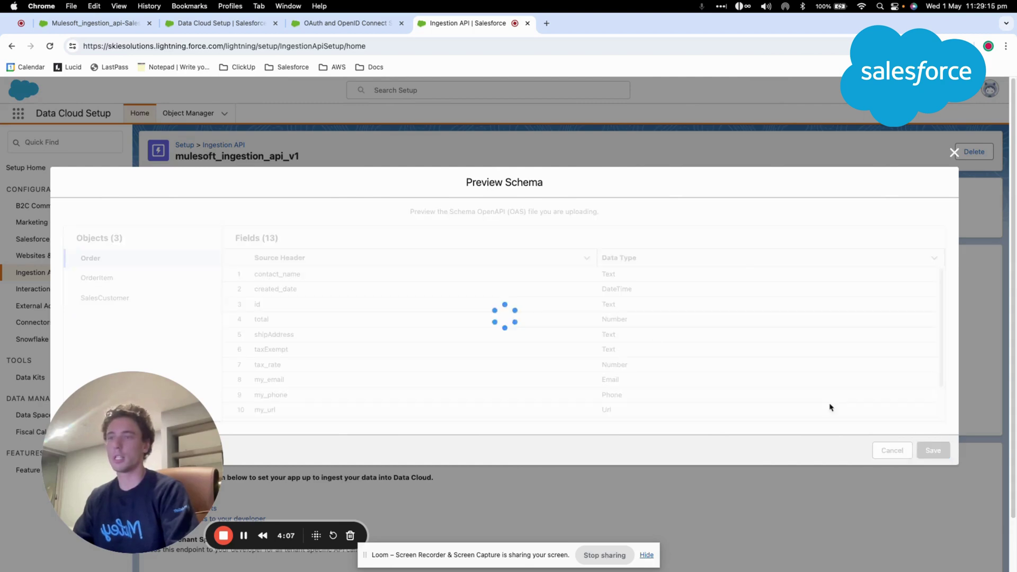
{"action": "left_click_drag", "start_coordinate": [176, 371], "coordinate": [347, 333]}
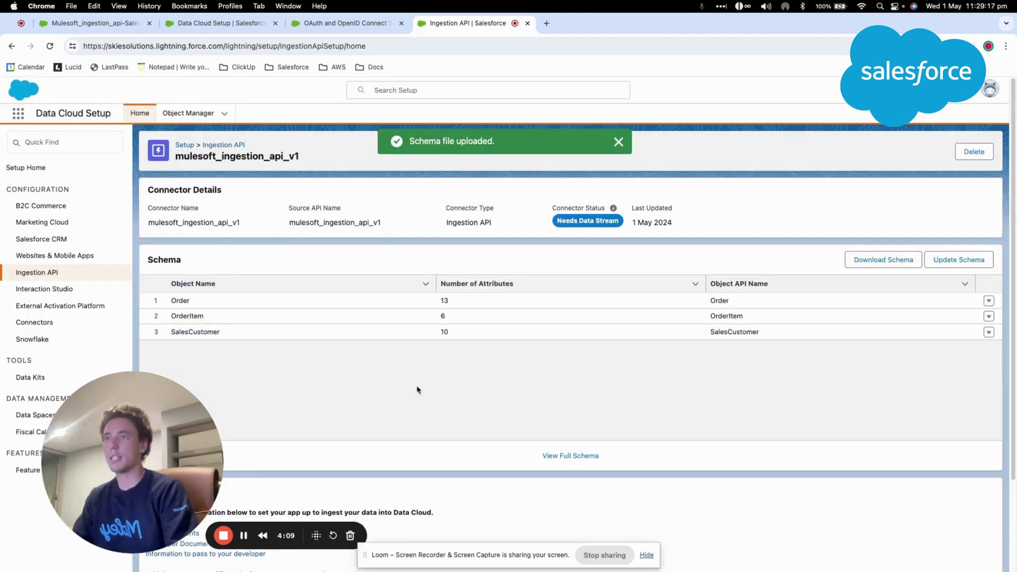
{"action": "scroll", "coordinate": [557, 358], "scroll_direction": "down", "scroll_amount": 3}
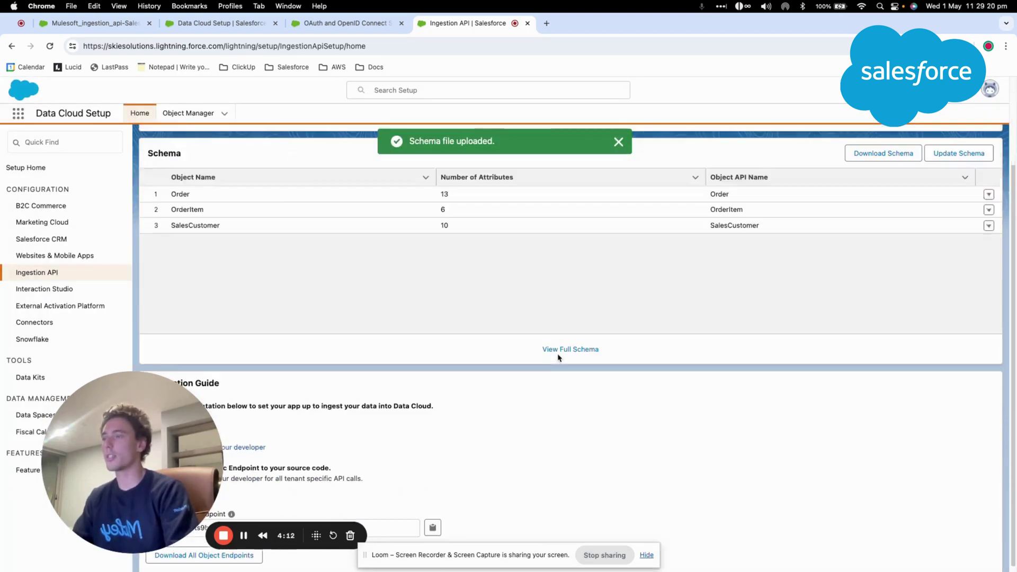
{"action": "scroll", "coordinate": [555, 354], "scroll_direction": "up", "scroll_amount": 3}
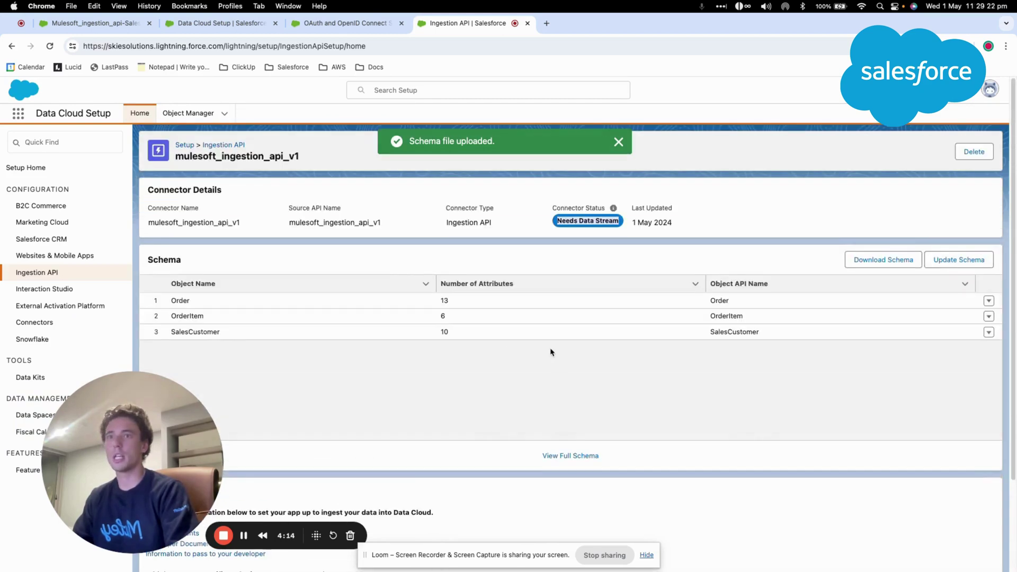
{"action": "scroll", "coordinate": [255, 310], "scroll_direction": "down", "scroll_amount": 3}
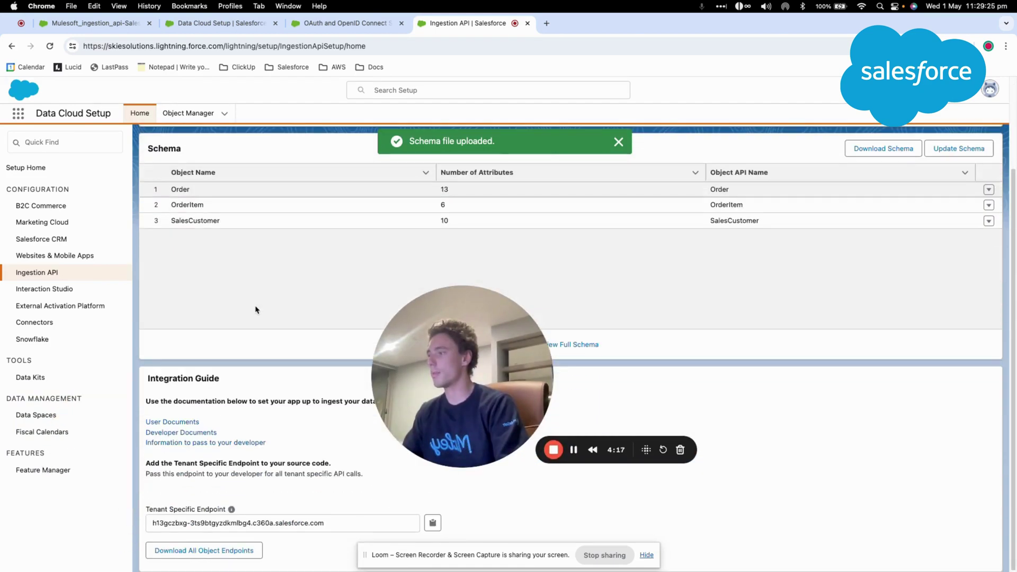
{"action": "scroll", "coordinate": [212, 254], "scroll_direction": "up", "scroll_amount": 3}
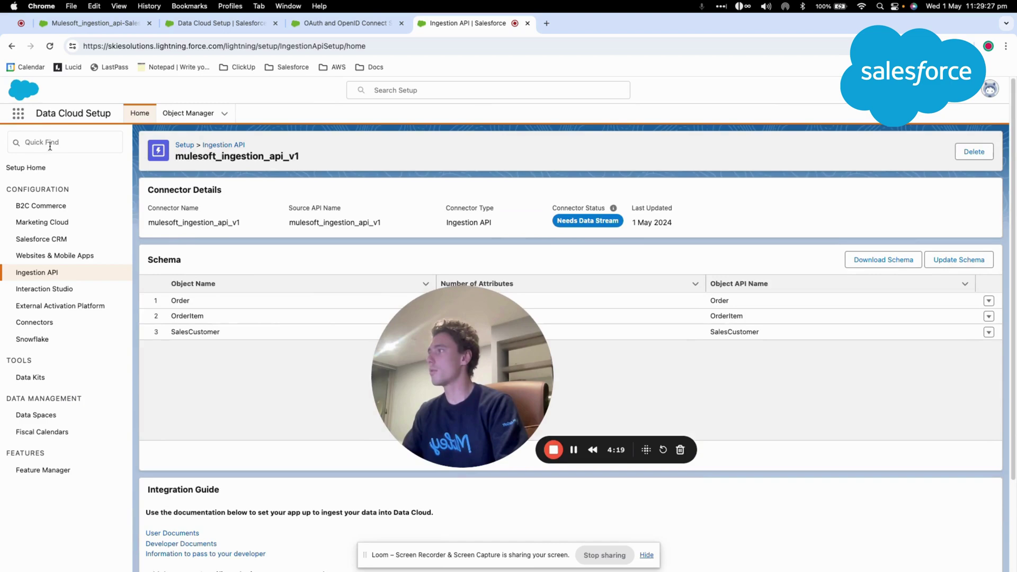
- Open the Data Cloud app in a new browser tab from the App Launcher
{"action": "left_click", "coordinate": [18, 113]}
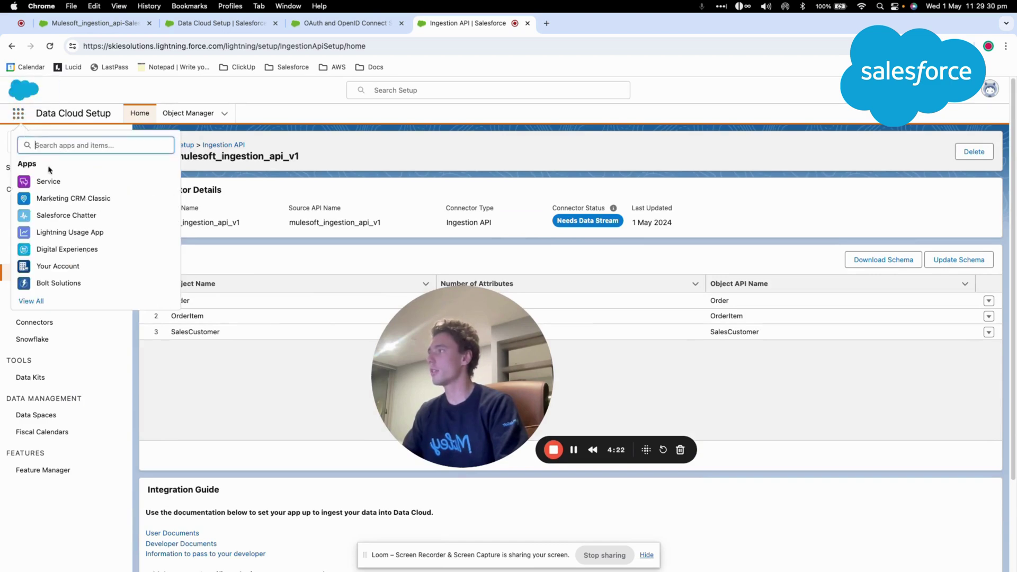
{"action": "type", "text": "data"}
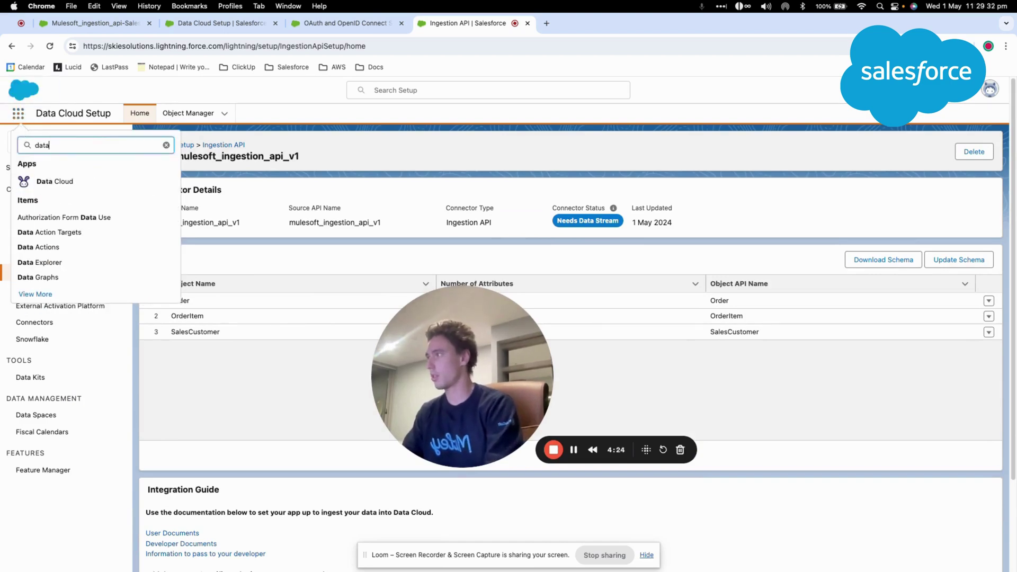
{"action": "right_click", "coordinate": [51, 182]}
{"action": "left_click", "coordinate": [89, 188]}
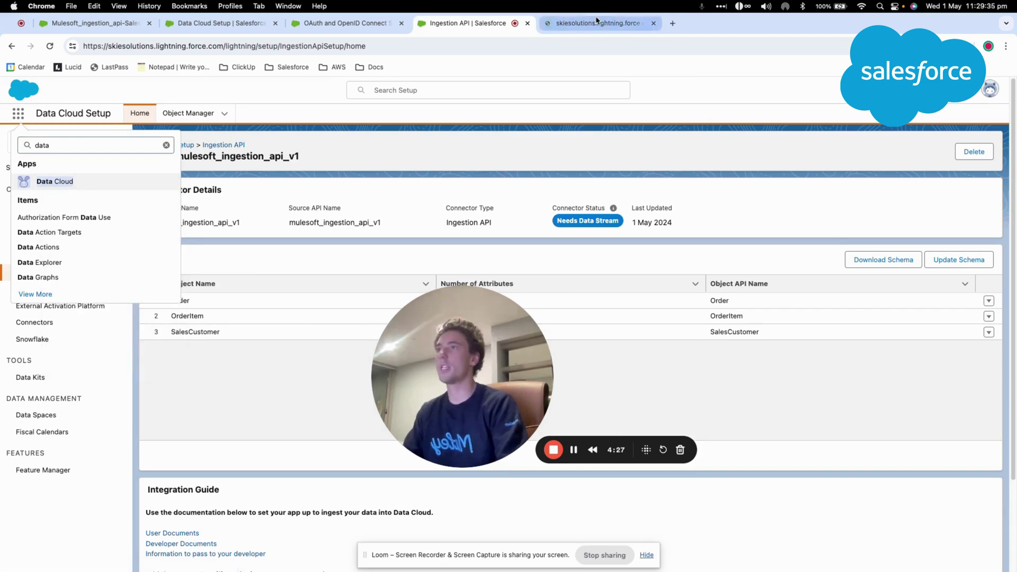
{"action": "left_click", "coordinate": [583, 23]}
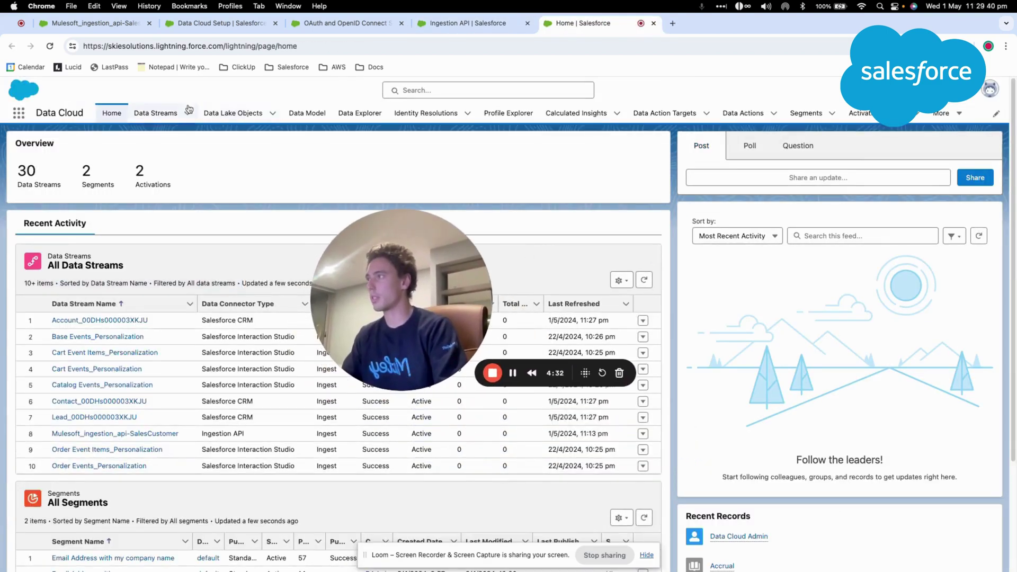
- Start a new Ingestion API data stream from mulesoft_ingestion_api_v1, including the SalesCustomer object
{"action": "left_click", "coordinate": [155, 113]}
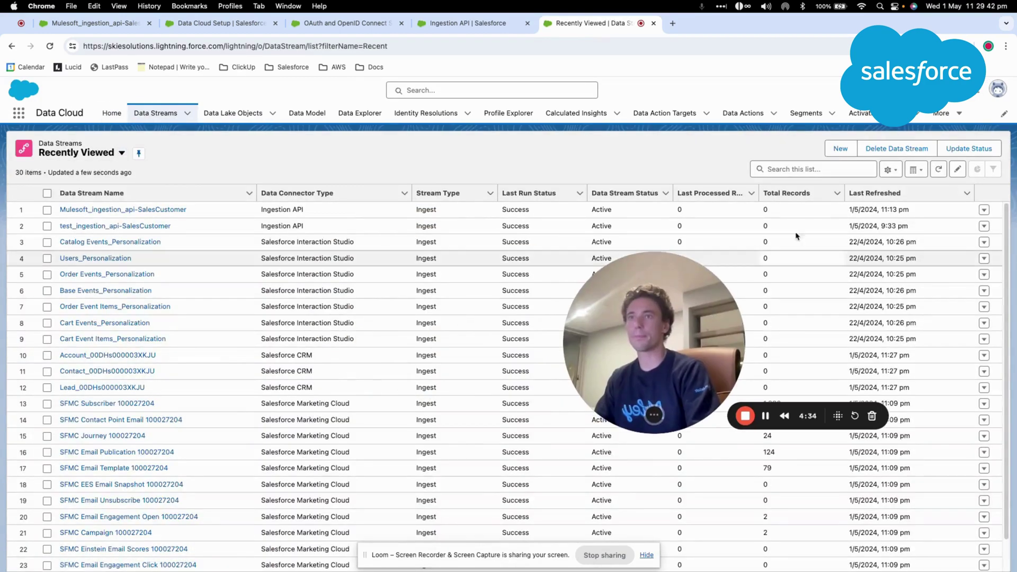
{"action": "left_click", "coordinate": [836, 149]}
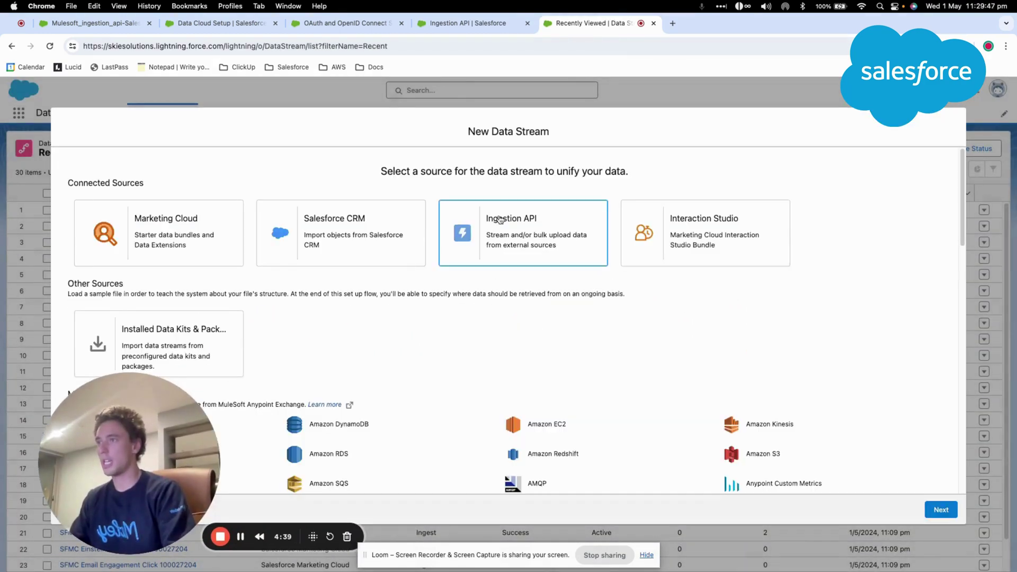
{"action": "left_click", "coordinate": [500, 220]}
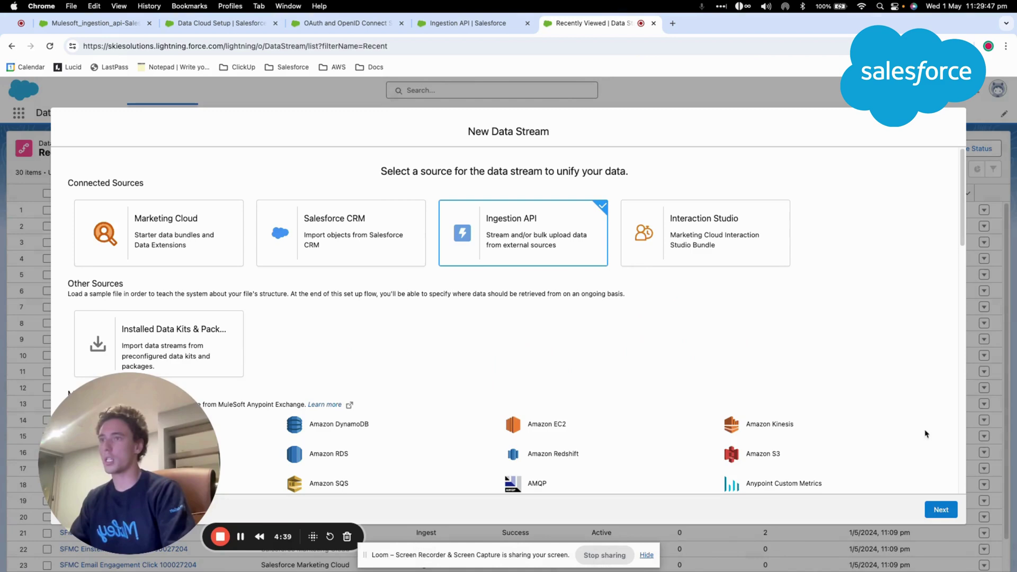
{"action": "left_click", "coordinate": [935, 507]}
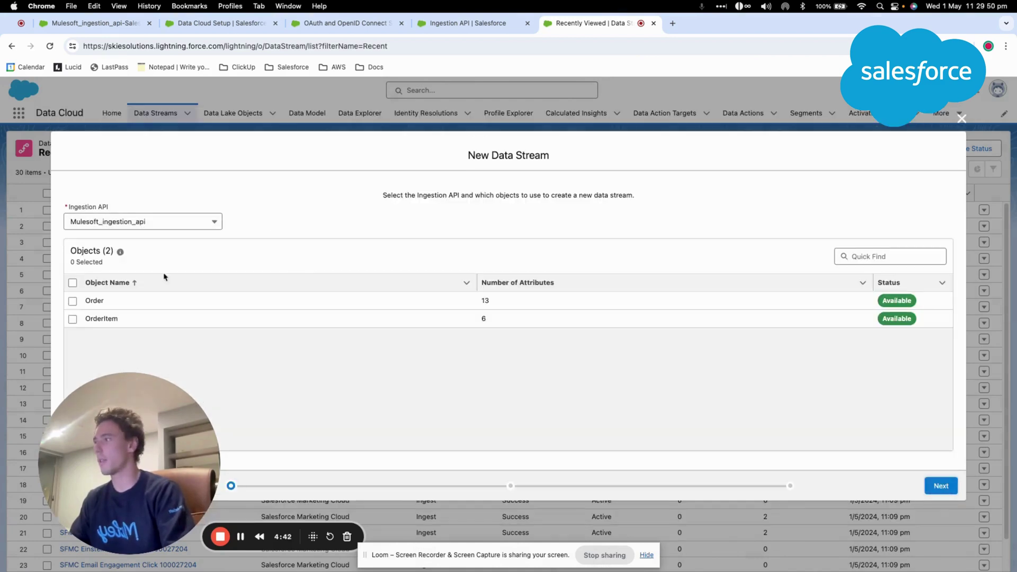
{"action": "left_click", "coordinate": [128, 222]}
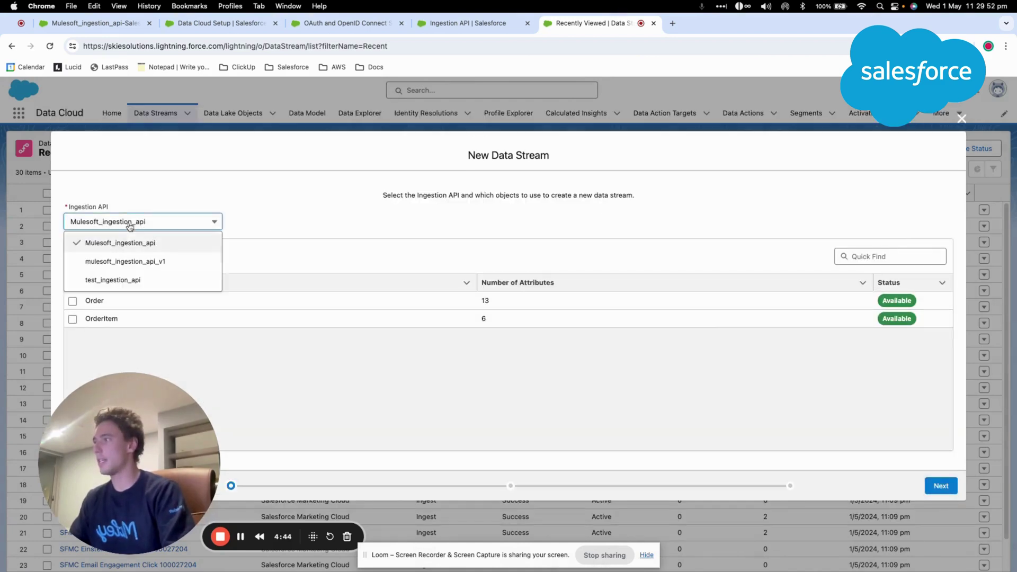
{"action": "left_click", "coordinate": [130, 258]}
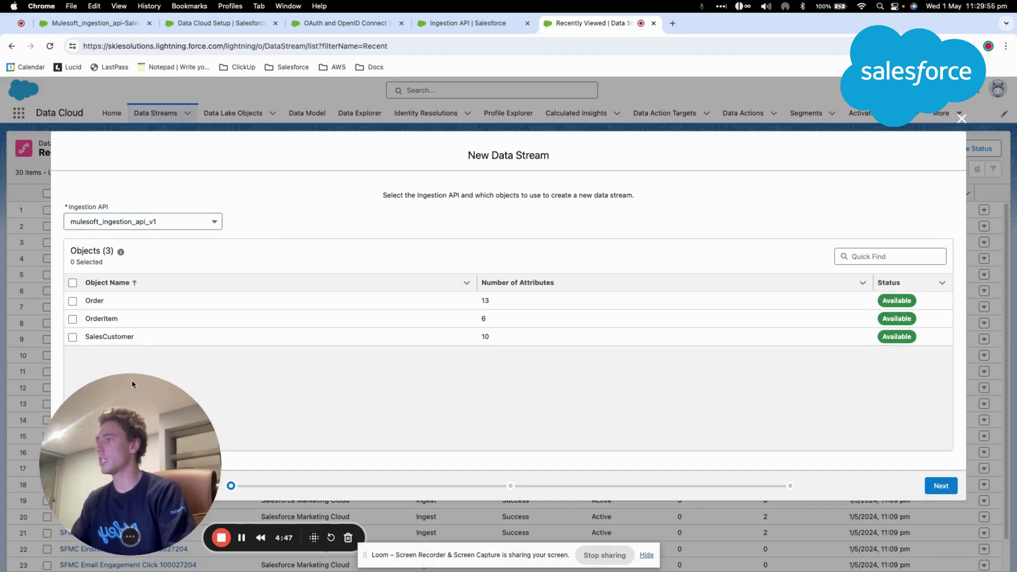
{"action": "left_click_drag", "start_coordinate": [130, 411], "coordinate": [112, 424]}
{"action": "left_click", "coordinate": [73, 337]}
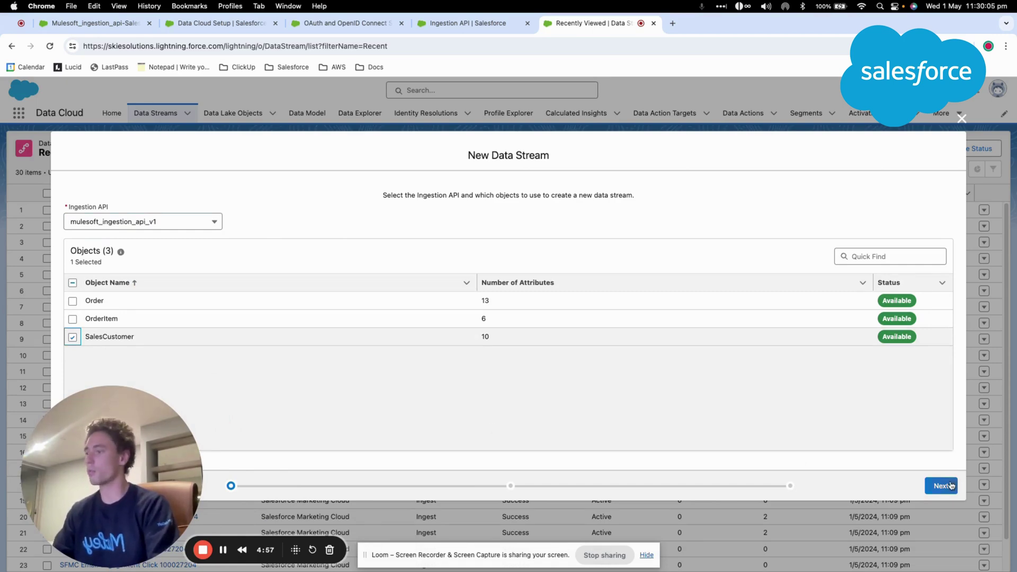
- Configure SalesCustomer as Profile category, primary key id, record modified field modifiedDate
{"action": "right_click", "coordinate": [948, 487]}
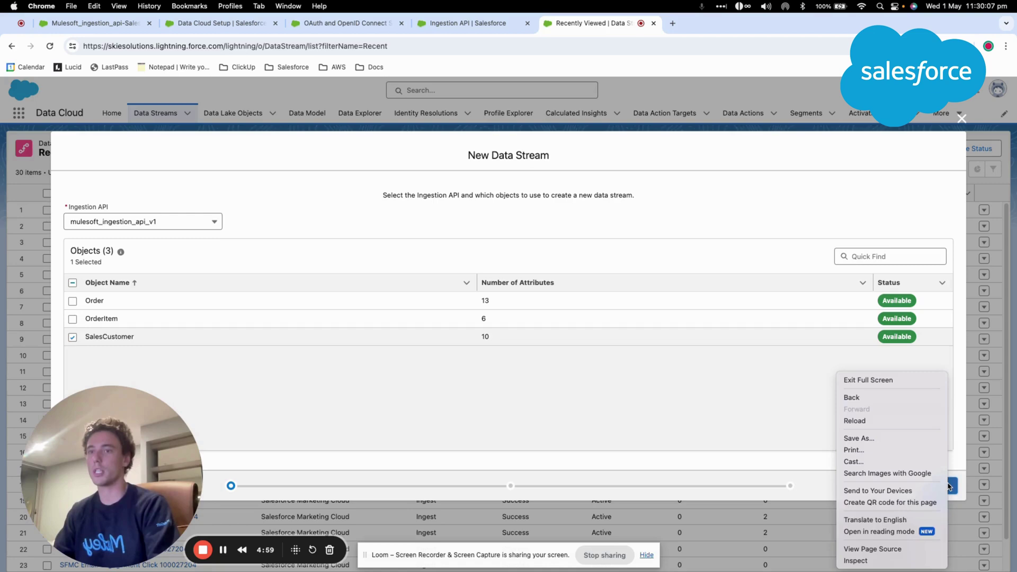
{"action": "left_click", "coordinate": [954, 485]}
{"action": "left_click", "coordinate": [948, 486]}
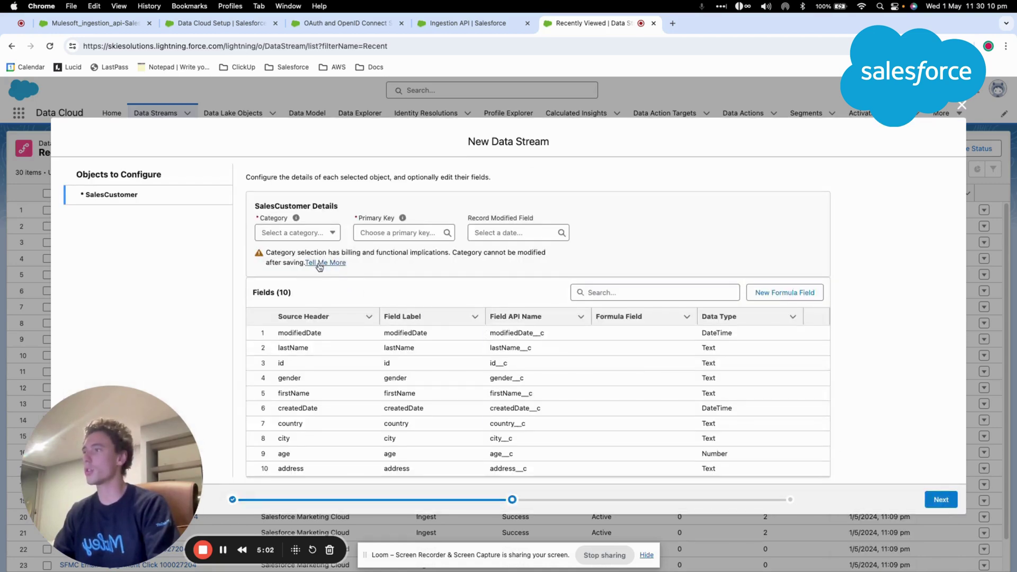
{"action": "left_click", "coordinate": [309, 236]}
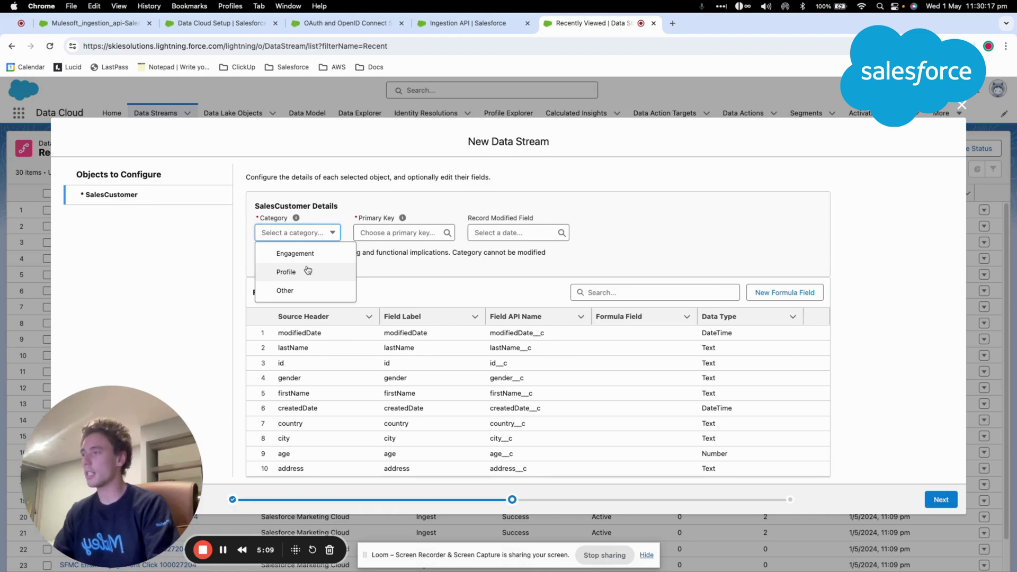
{"action": "left_click", "coordinate": [307, 271]}
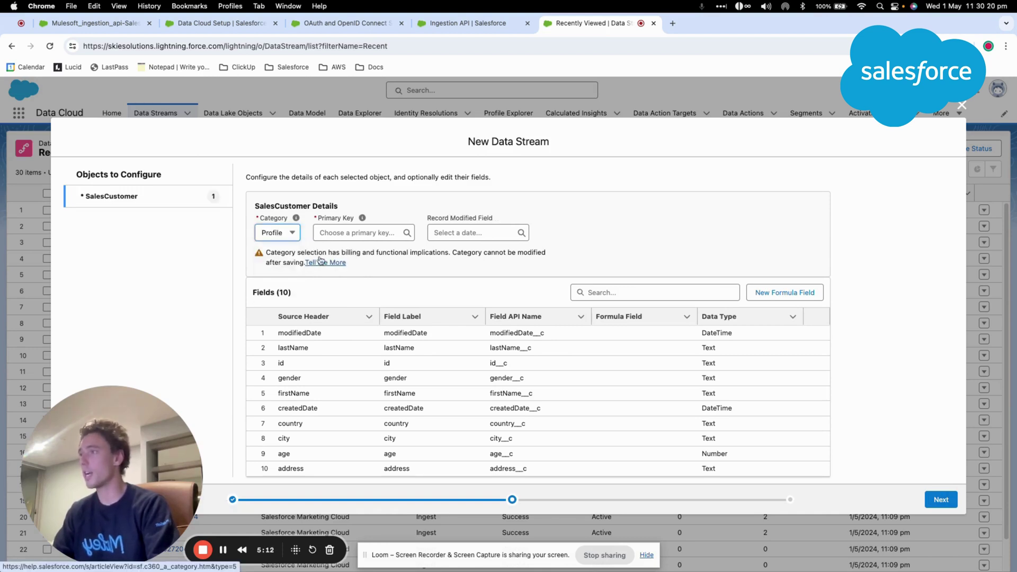
{"action": "left_click", "coordinate": [371, 233]}
{"action": "left_click", "coordinate": [354, 365]}
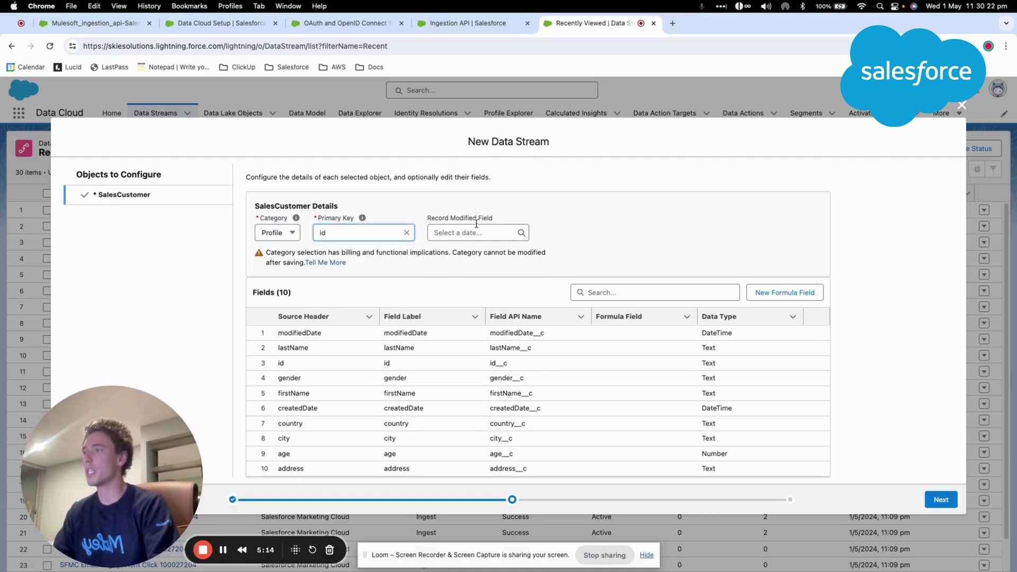
{"action": "left_click", "coordinate": [471, 238]}
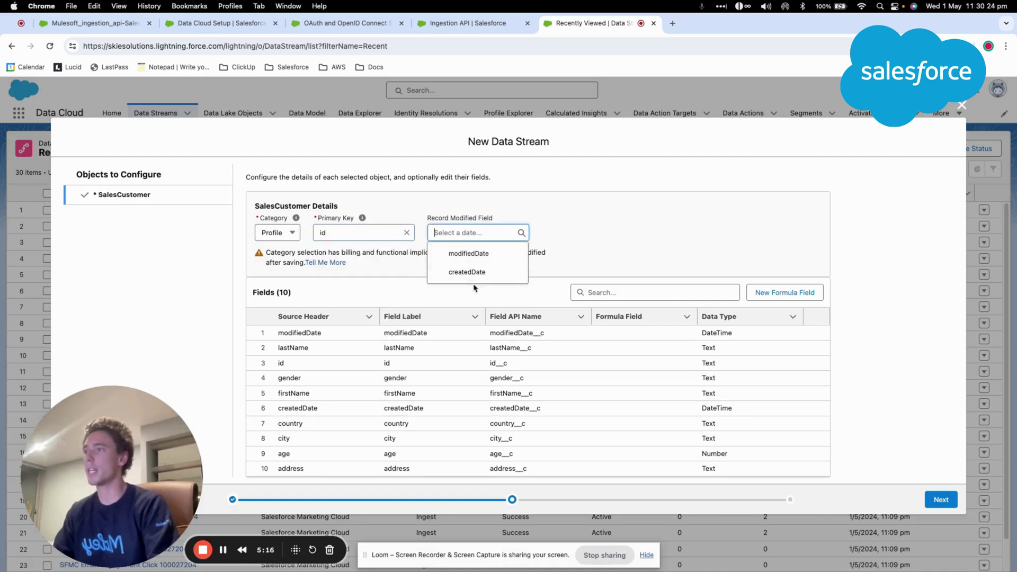
{"action": "left_click", "coordinate": [472, 255]}
{"action": "left_click_drag", "start_coordinate": [428, 223], "coordinate": [502, 219]}
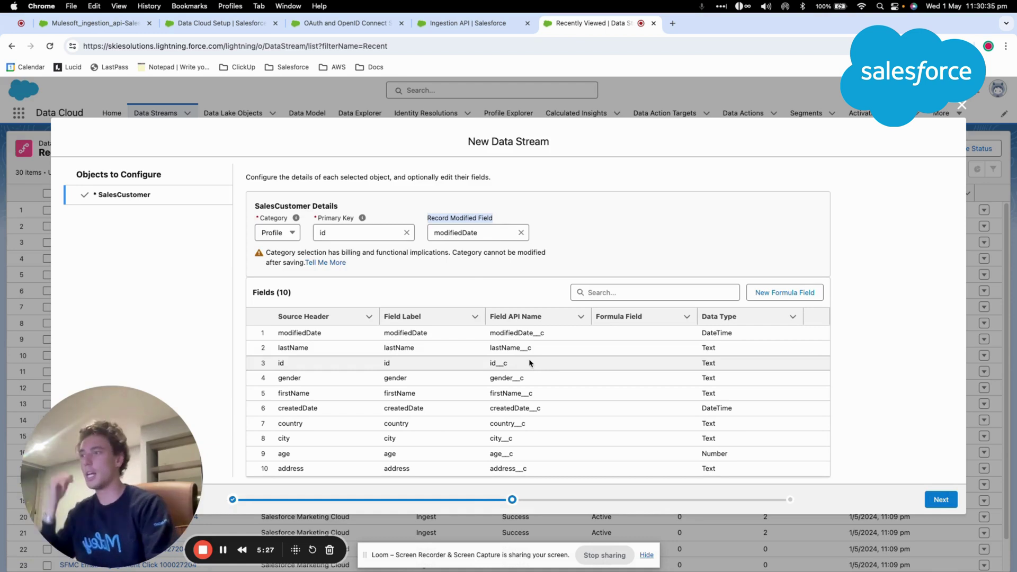
{"action": "left_click", "coordinate": [942, 500]}
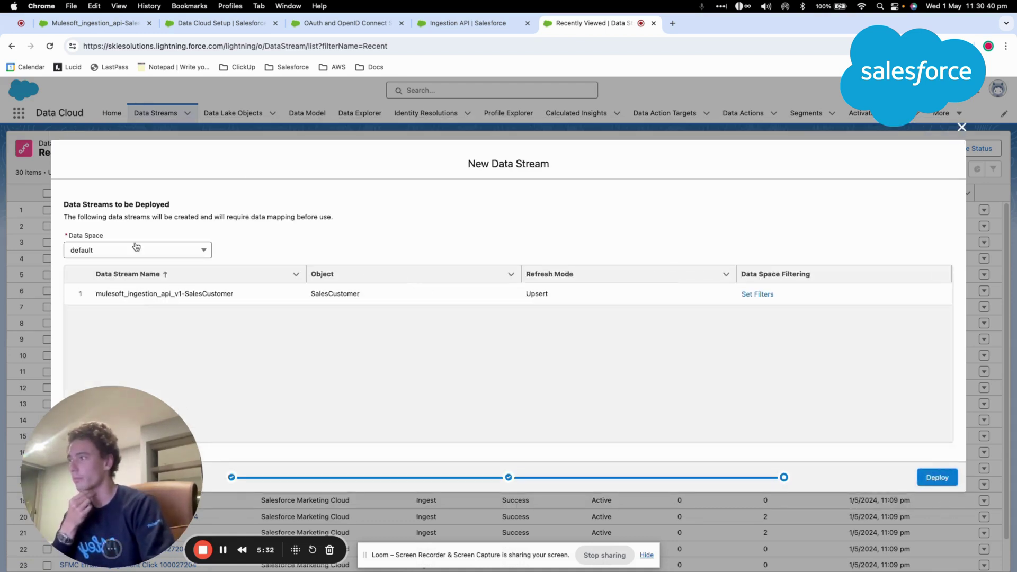
- Deploy the SalesCustomer data stream using the default data space
{"action": "left_click", "coordinate": [202, 250]}
{"action": "left_click", "coordinate": [206, 268]}
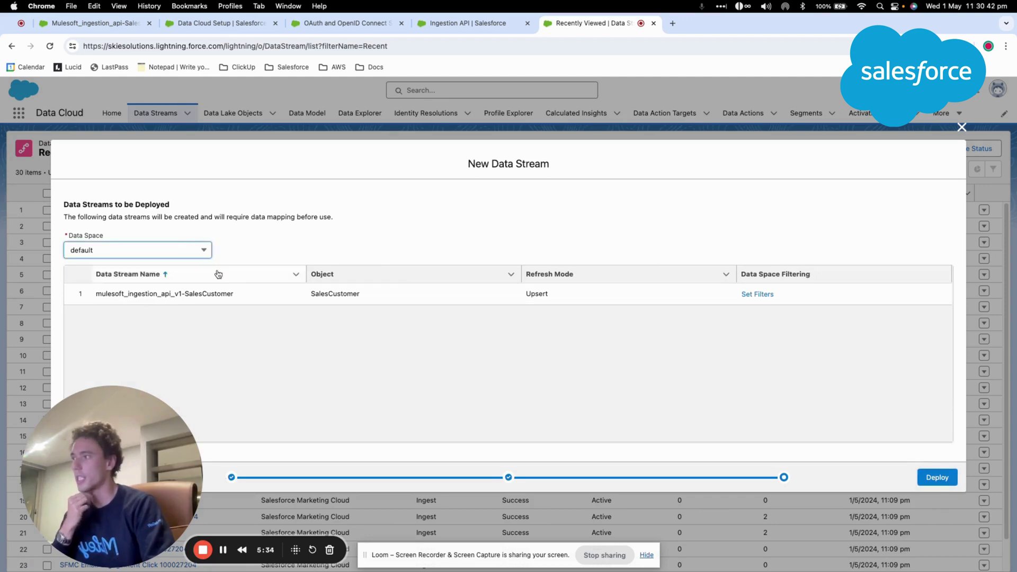
{"action": "left_click", "coordinate": [930, 479]}
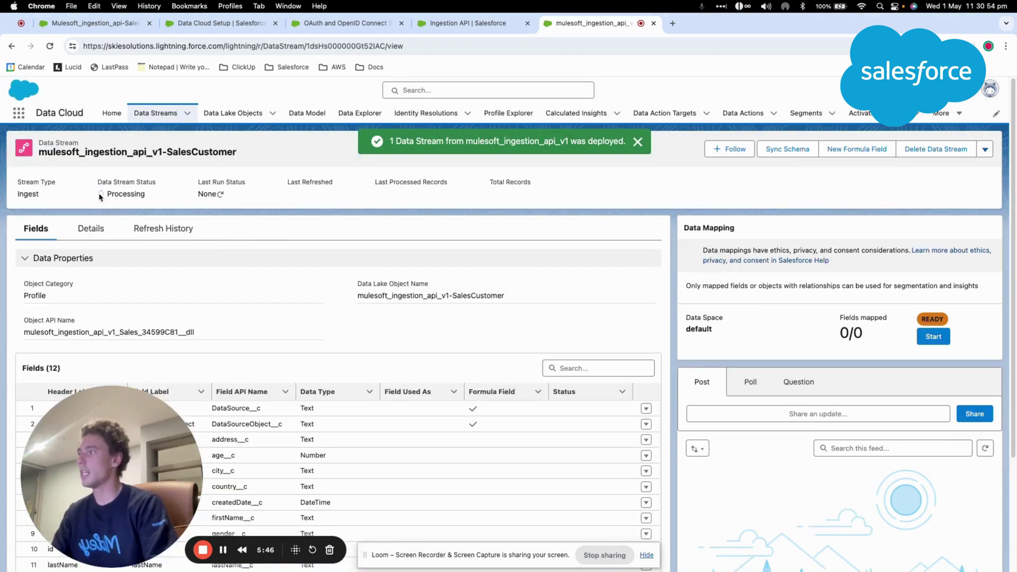
{"action": "double_click", "coordinate": [125, 197]}
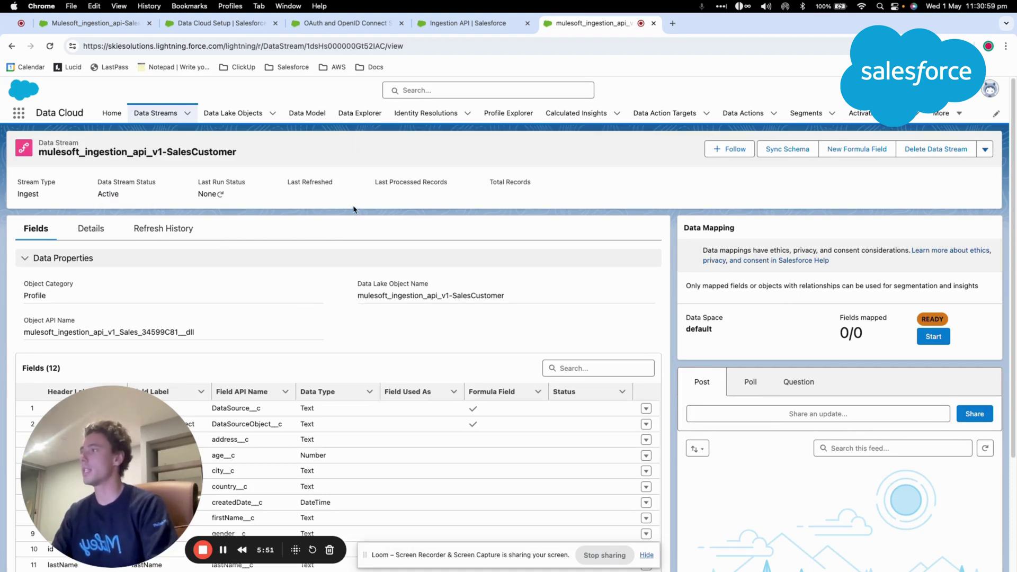
- Confirm connector mulesoft_ingestion_api_v1 shows In Use, then return to the SalesCustomer data stream
{"action": "key", "text": "ctrl+shift+Tab"}
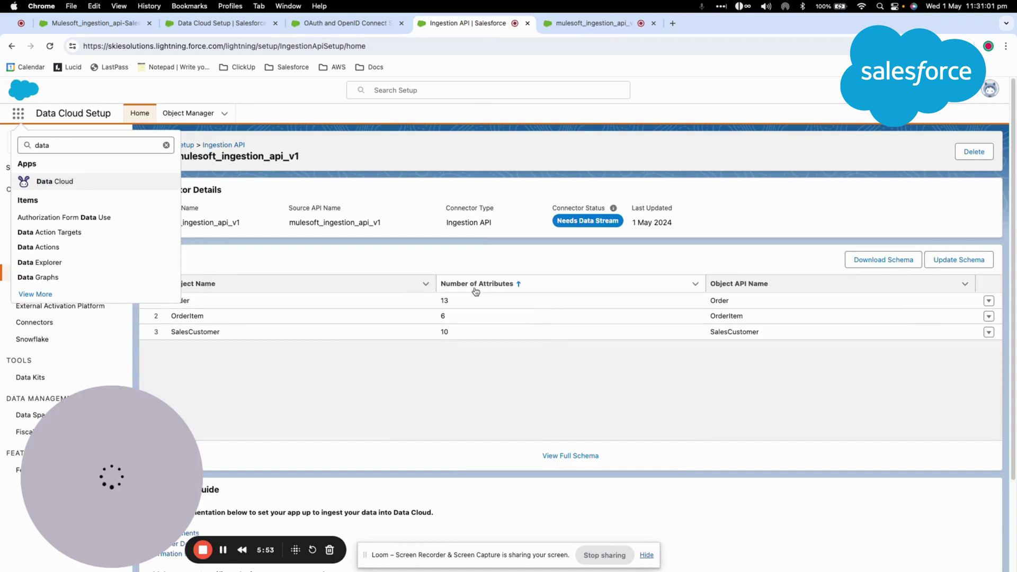
{"action": "key", "text": "Escape"}
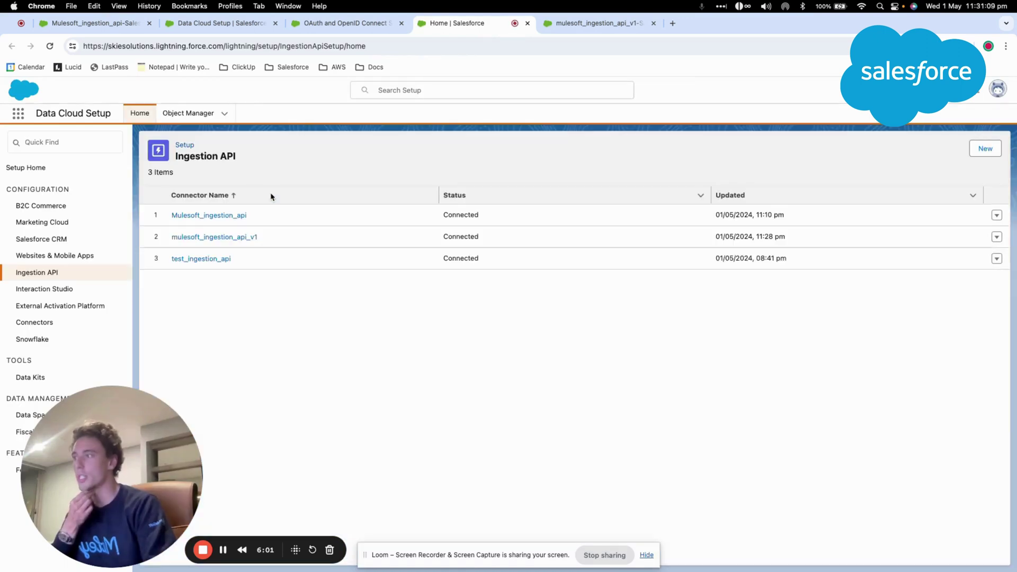
{"action": "left_click", "coordinate": [227, 241]}
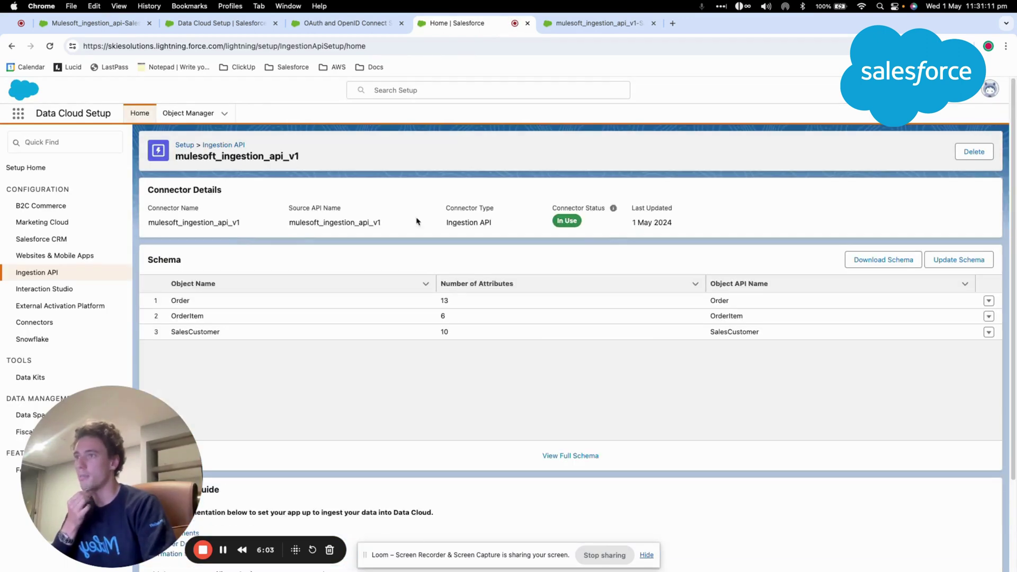
{"action": "left_click_drag", "start_coordinate": [545, 211], "coordinate": [624, 223]}
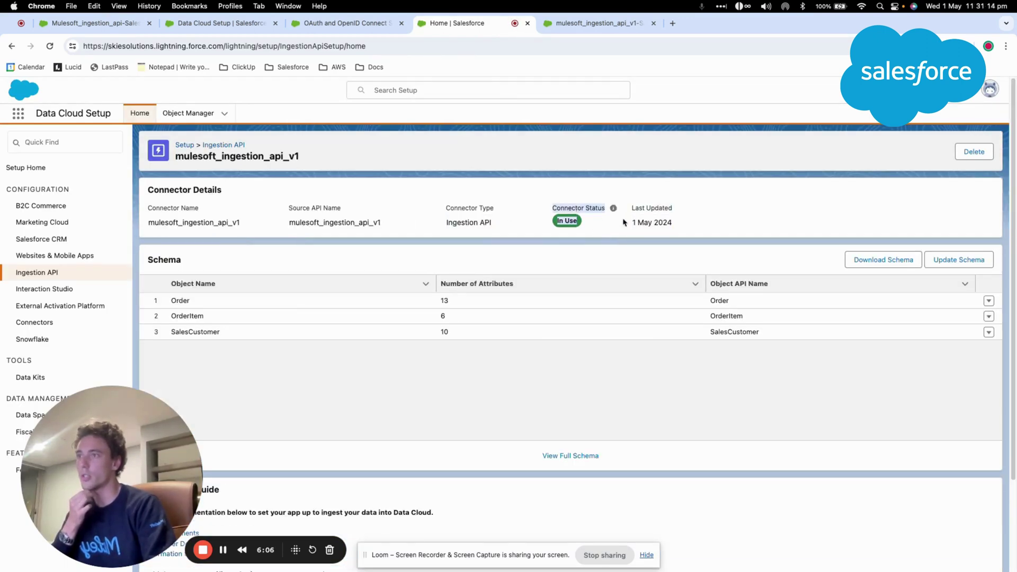
{"action": "mouse_move", "coordinate": [615, 211]}
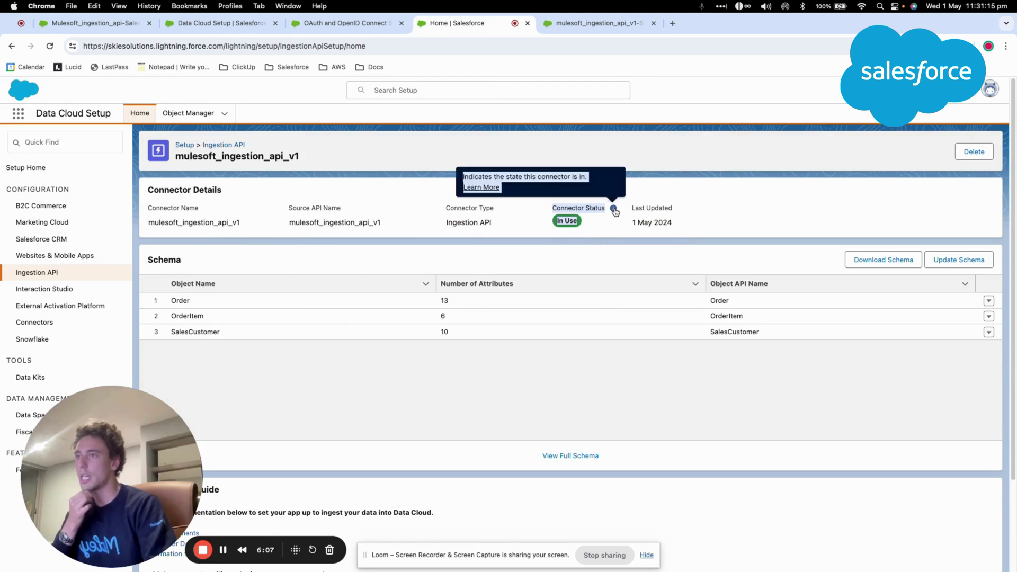
{"action": "left_click", "coordinate": [223, 24]}
{"action": "left_click", "coordinate": [127, 23]}
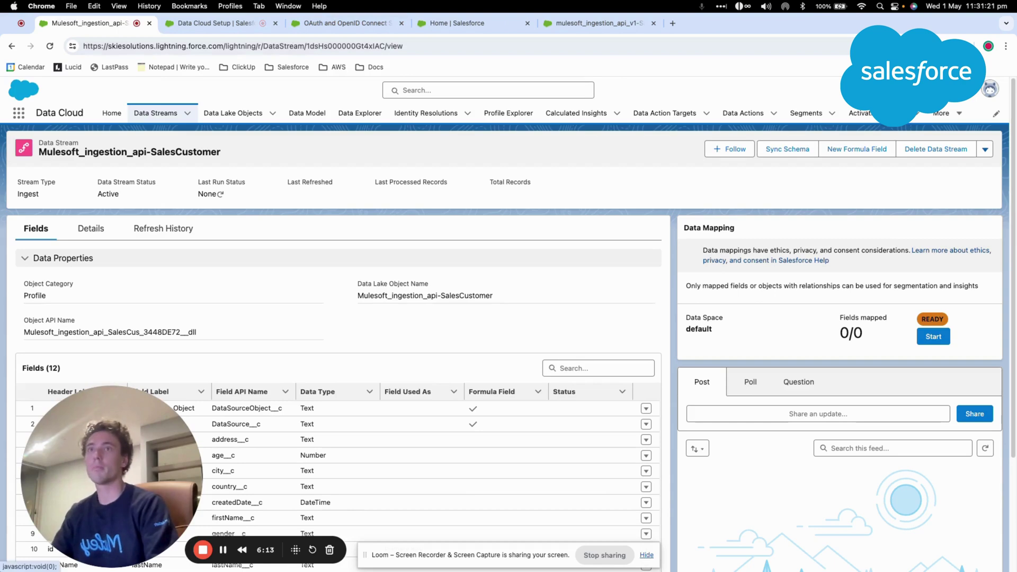
- Open Setup in a new tab and find the connected apps list via Quick Find 'connec'
{"action": "left_click", "coordinate": [949, 90]}
{"action": "left_click", "coordinate": [900, 185]}
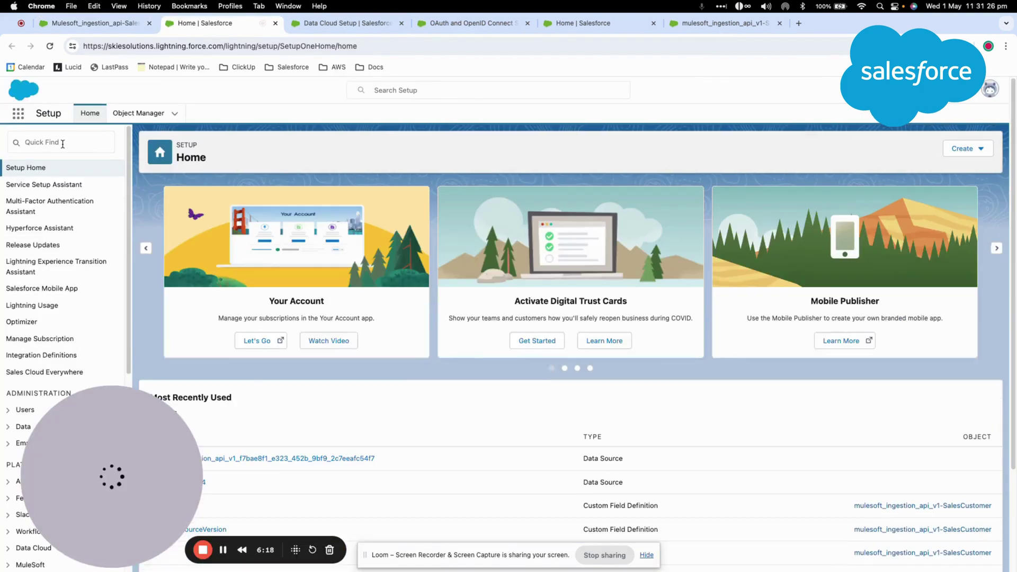
{"action": "left_click", "coordinate": [58, 142]}
{"action": "type", "text": "connec"}
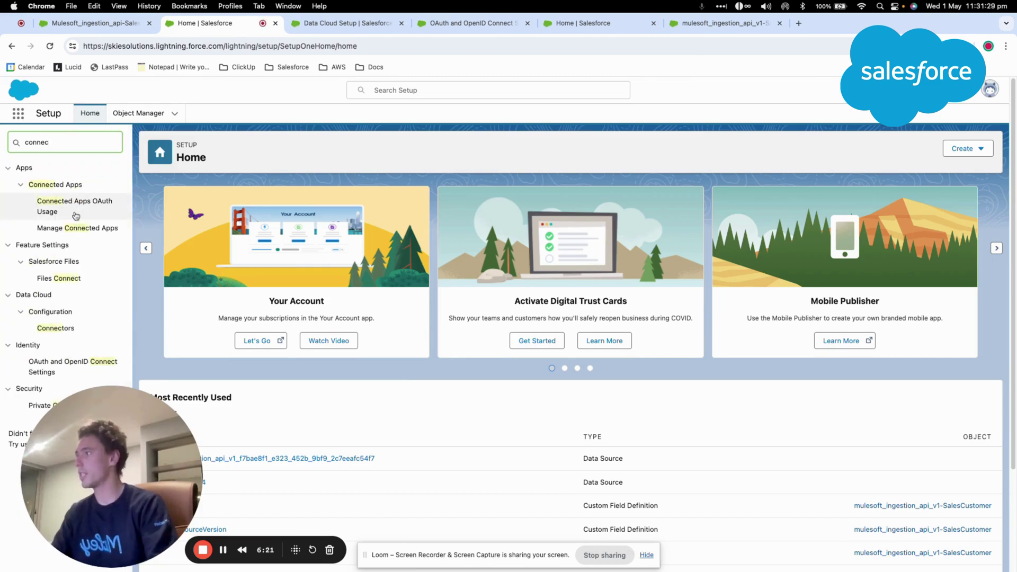
{"action": "left_click", "coordinate": [77, 232]}
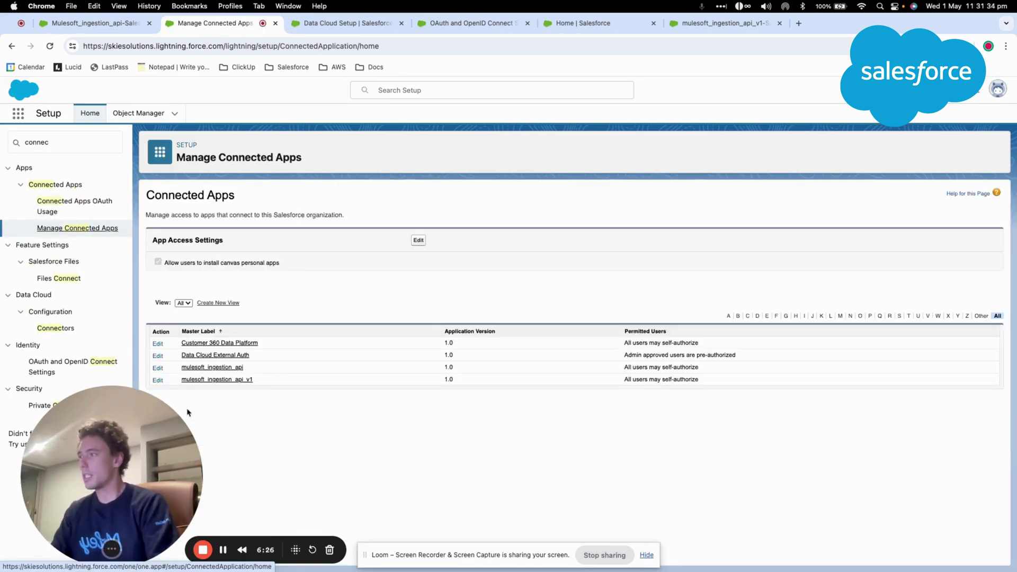
- Review the mulesoft_ingestion_api_v1 connected app details, then view Connected Apps OAuth Usage
{"action": "left_click", "coordinate": [228, 380]}
{"action": "scroll", "coordinate": [276, 377], "scroll_direction": "down", "scroll_amount": 5}
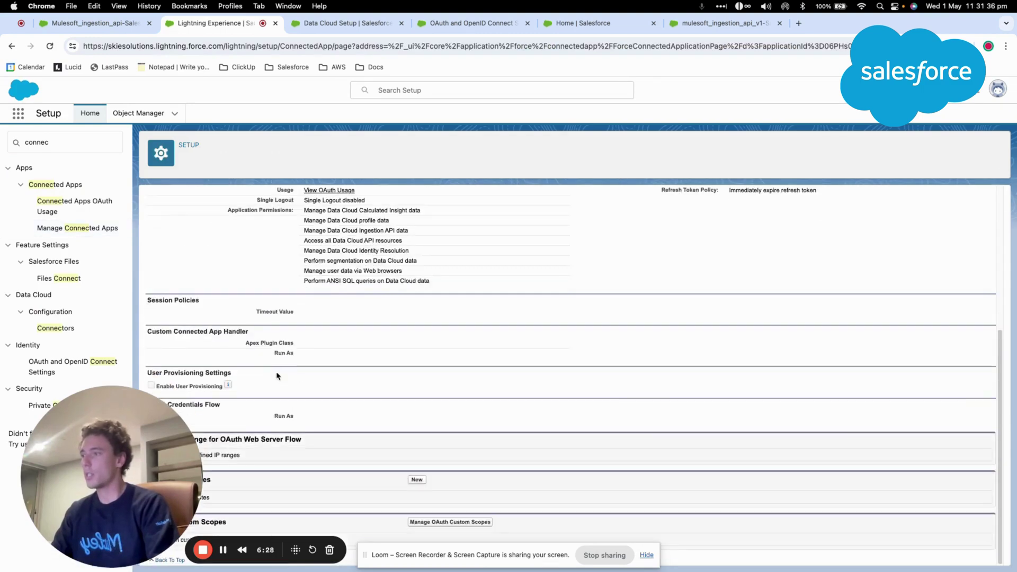
{"action": "left_click_drag", "start_coordinate": [102, 437], "coordinate": [720, 391]}
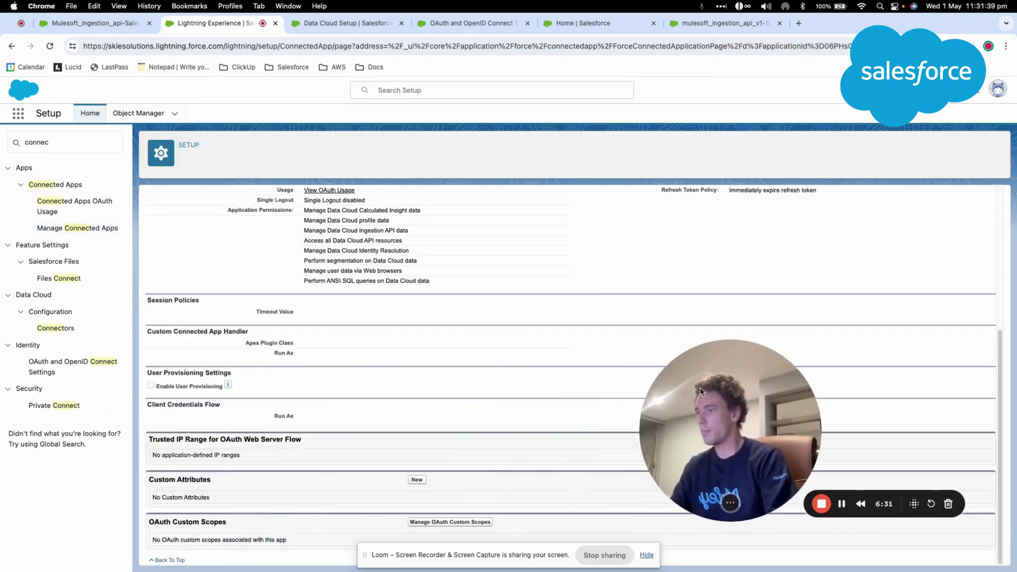
{"action": "scroll", "coordinate": [363, 378], "scroll_direction": "up", "scroll_amount": 4}
{"action": "scroll", "coordinate": [363, 378], "scroll_direction": "up", "scroll_amount": 1}
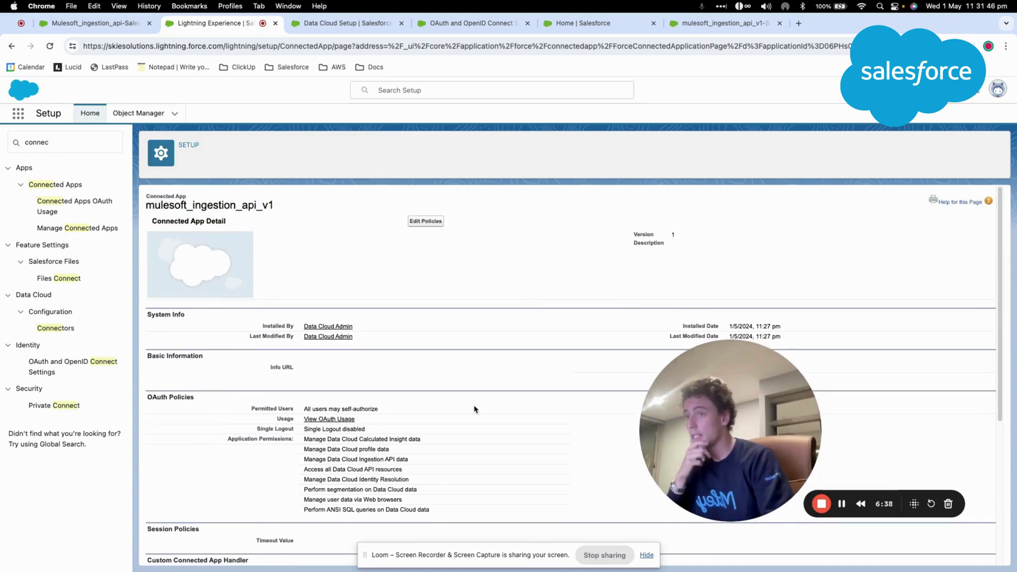
{"action": "scroll", "coordinate": [474, 409], "scroll_direction": "down", "scroll_amount": 5}
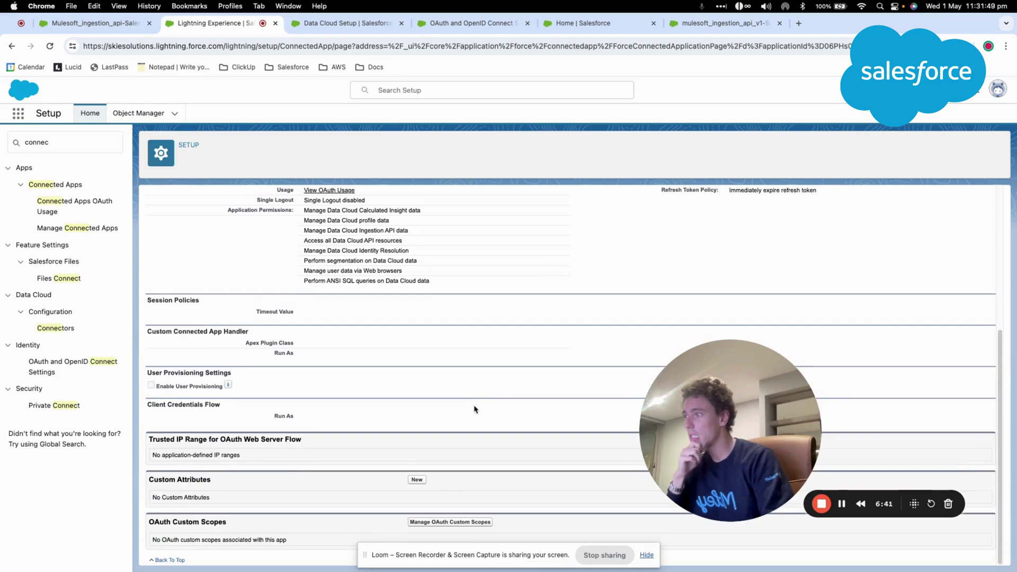
{"action": "scroll", "coordinate": [475, 409], "scroll_direction": "up", "scroll_amount": 5}
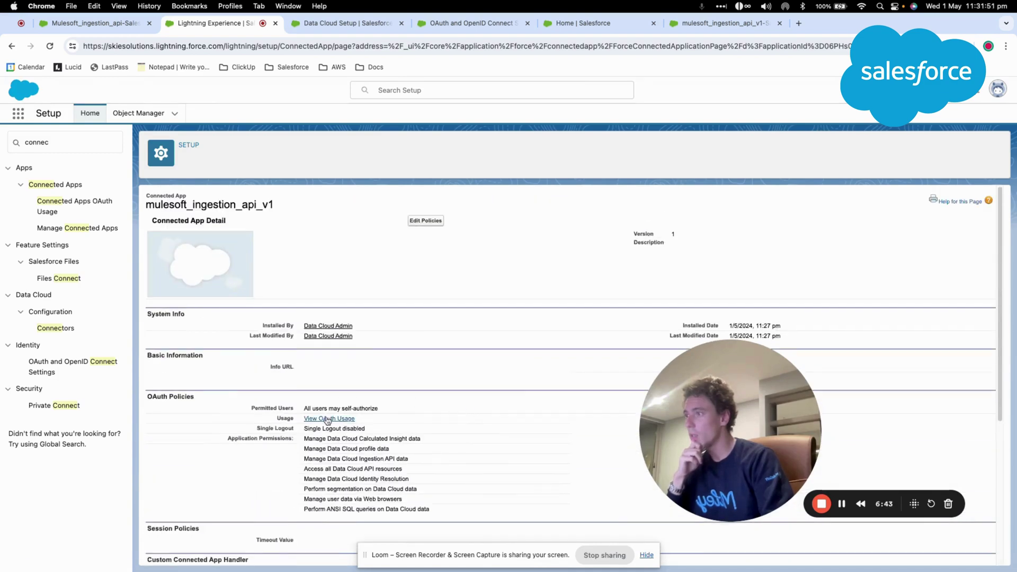
{"action": "left_click", "coordinate": [327, 420]}
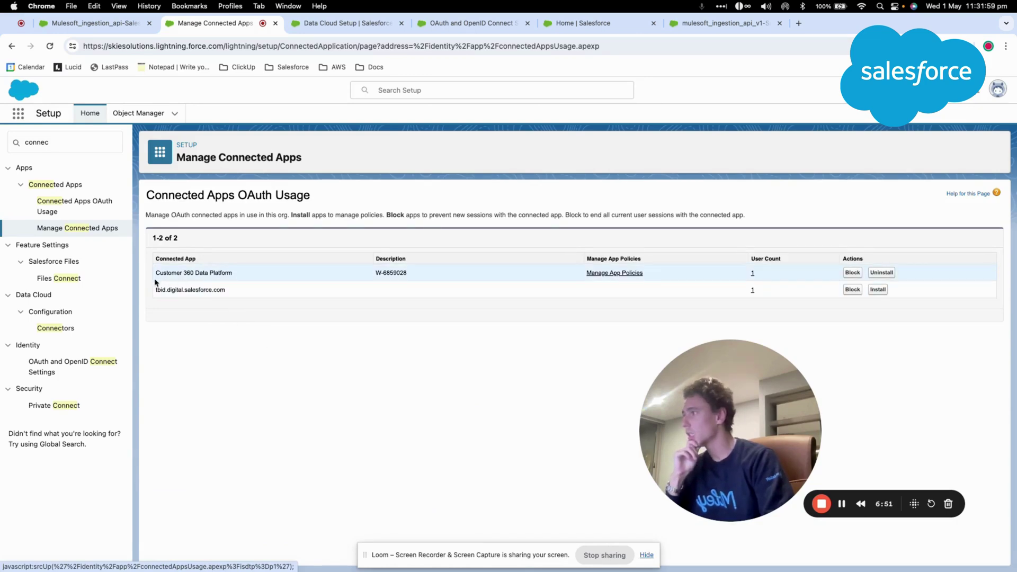
- Search 'app' to open App Manager and view mulesoft_ingestion_api_v1's consumer key settings
{"action": "left_click", "coordinate": [56, 143]}
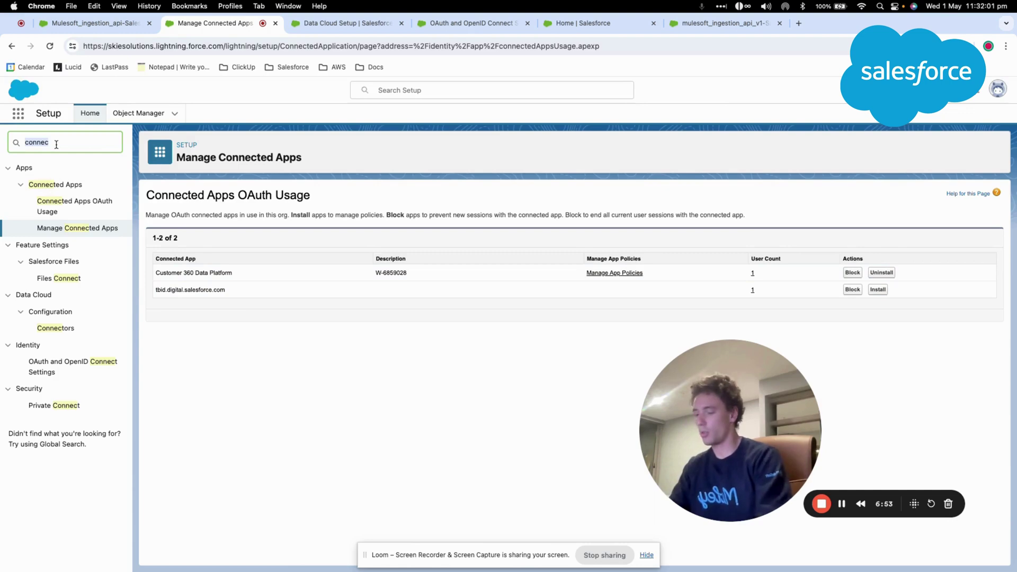
{"action": "type", "text": "app"}
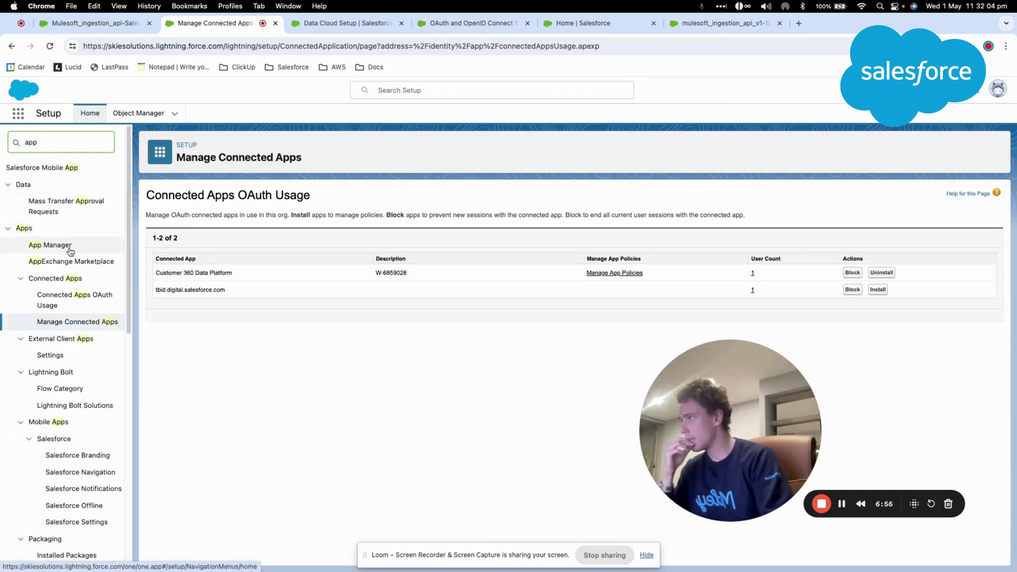
{"action": "left_click", "coordinate": [70, 248]}
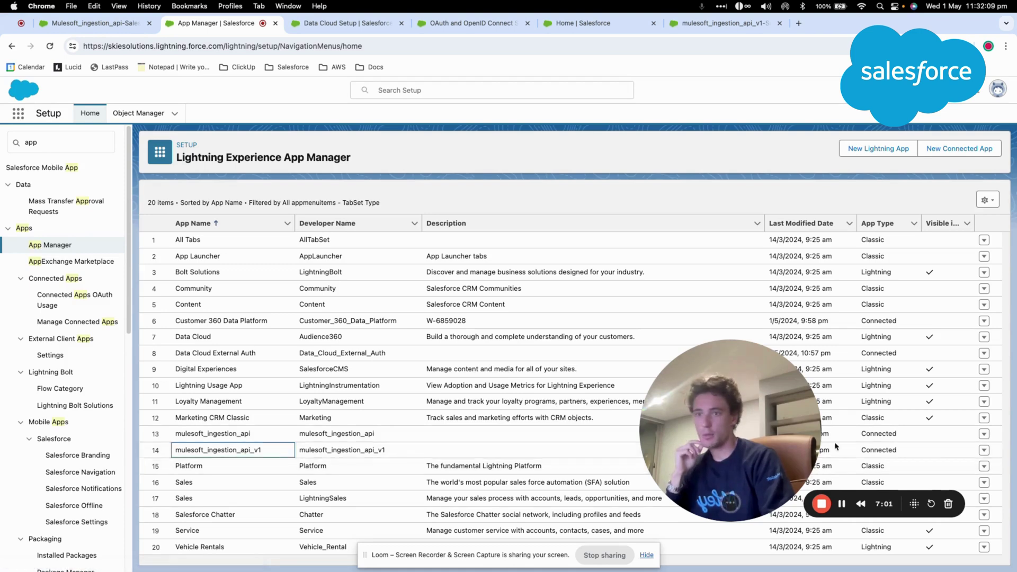
{"action": "left_click", "coordinate": [984, 449]}
{"action": "left_click", "coordinate": [960, 468]}
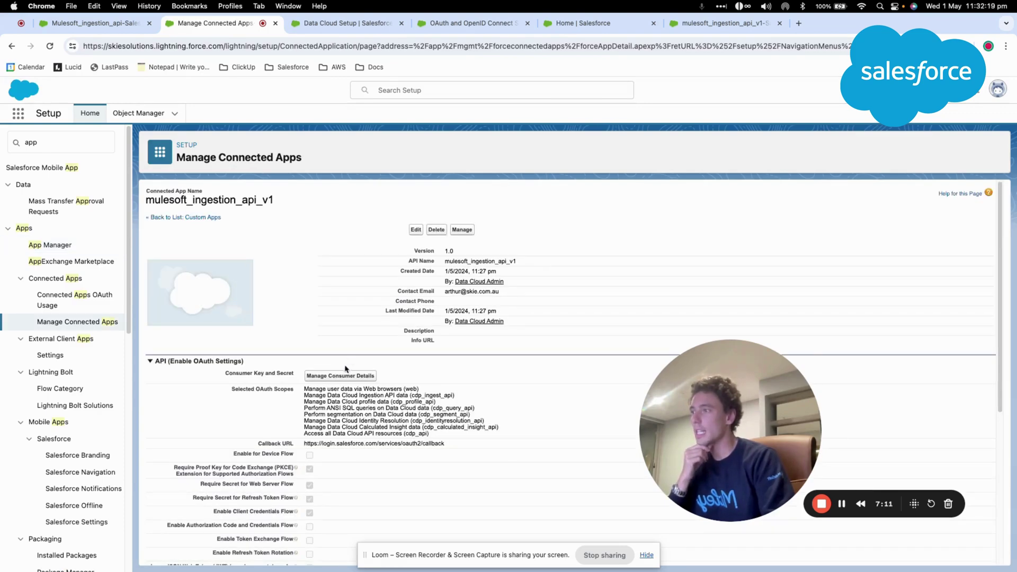
{"action": "left_click_drag", "start_coordinate": [212, 371], "coordinate": [296, 375]}
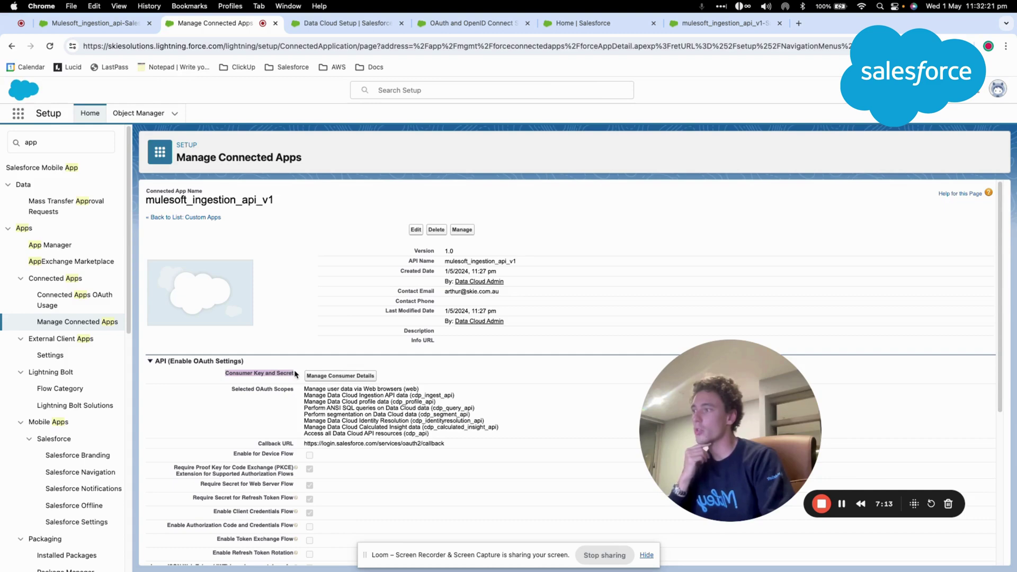
- Verify identity with the emailed code and review the current consumer key and secret
{"action": "left_click", "coordinate": [324, 377]}
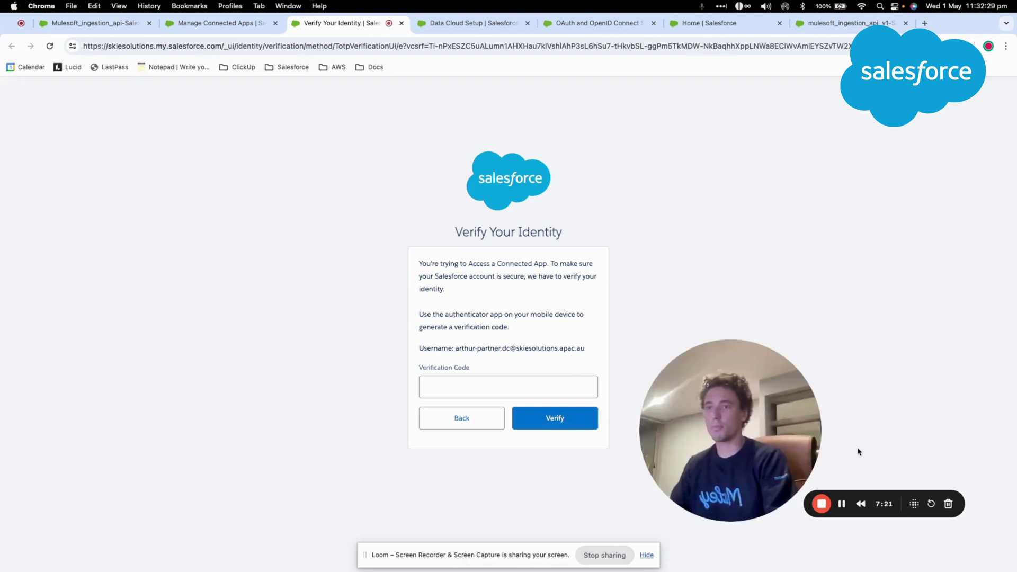
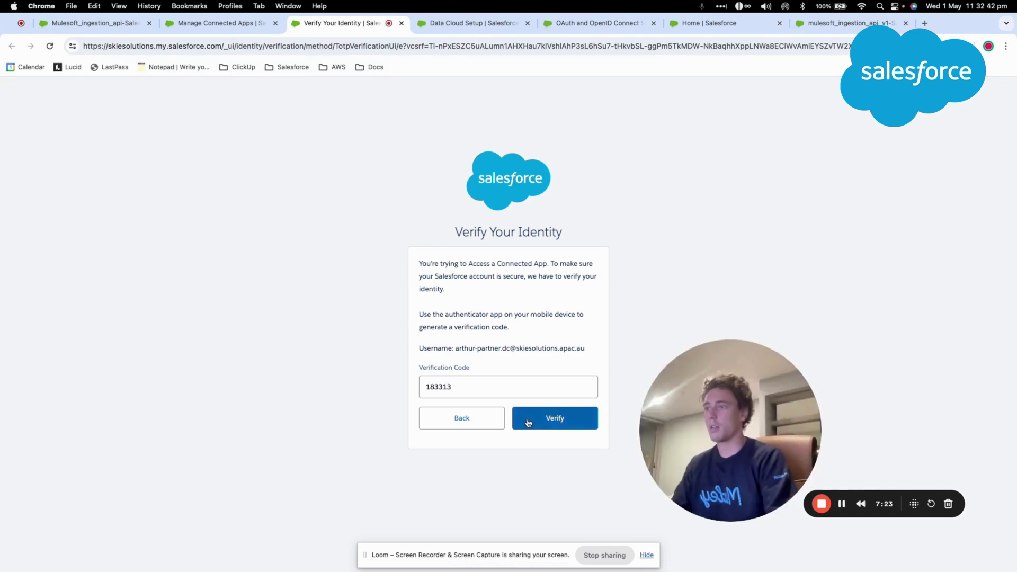
{"action": "left_click", "coordinate": [528, 422]}
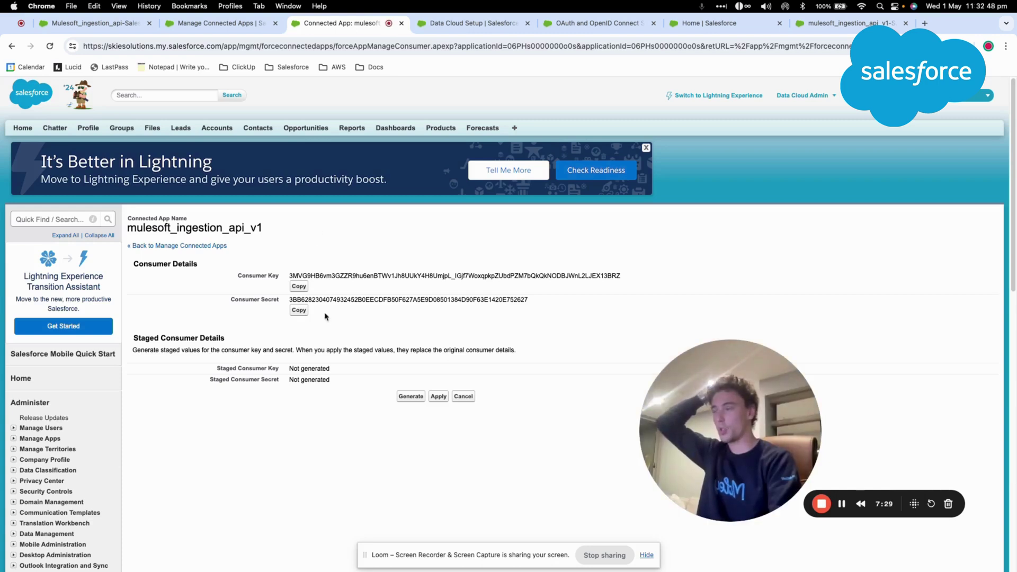
{"action": "left_click_drag", "start_coordinate": [341, 271], "coordinate": [626, 277]}
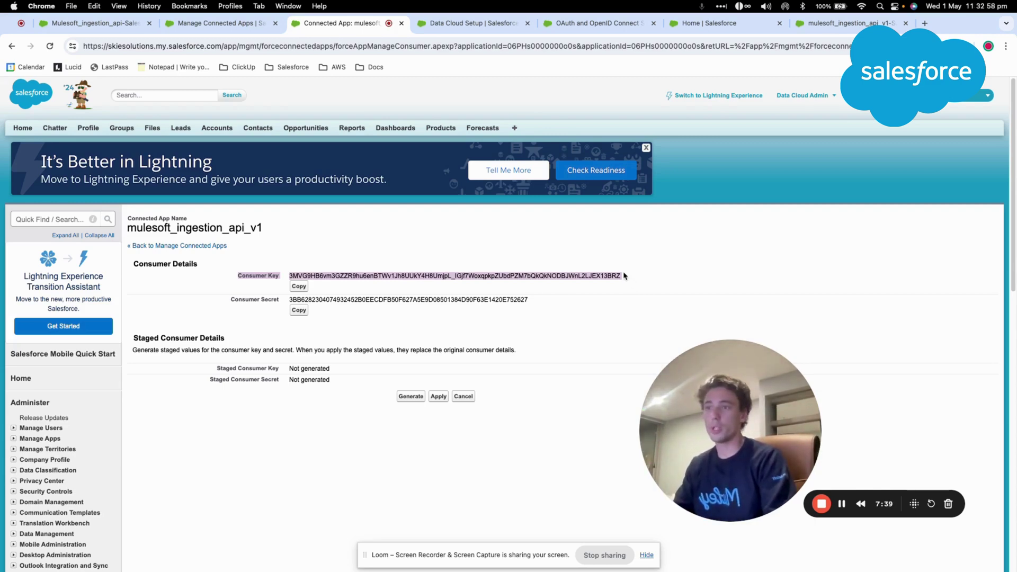
{"action": "left_click", "coordinate": [248, 274]}
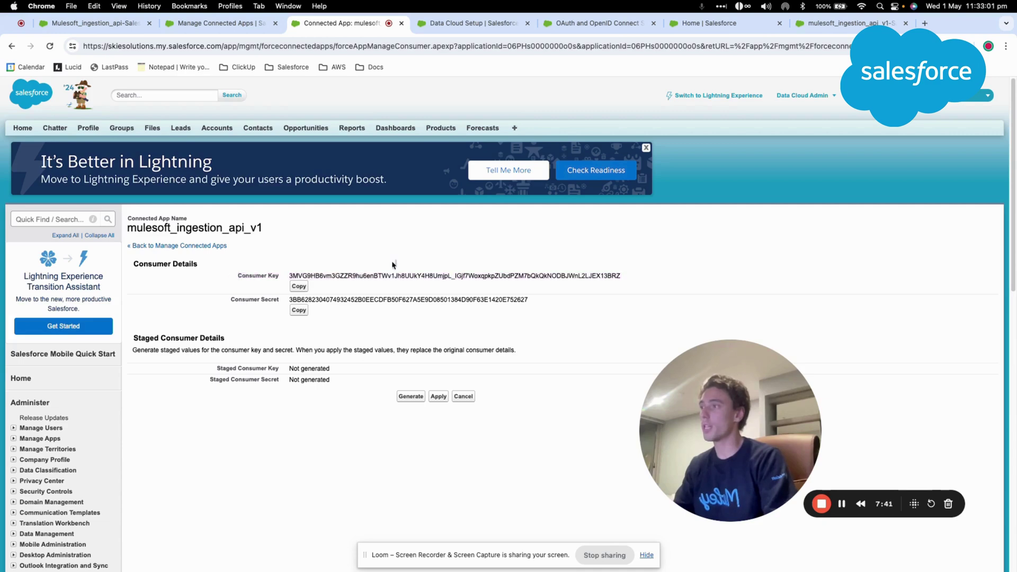
{"action": "left_click_drag", "start_coordinate": [393, 265], "coordinate": [635, 294]}
{"action": "left_click_drag", "start_coordinate": [236, 306], "coordinate": [542, 307]}
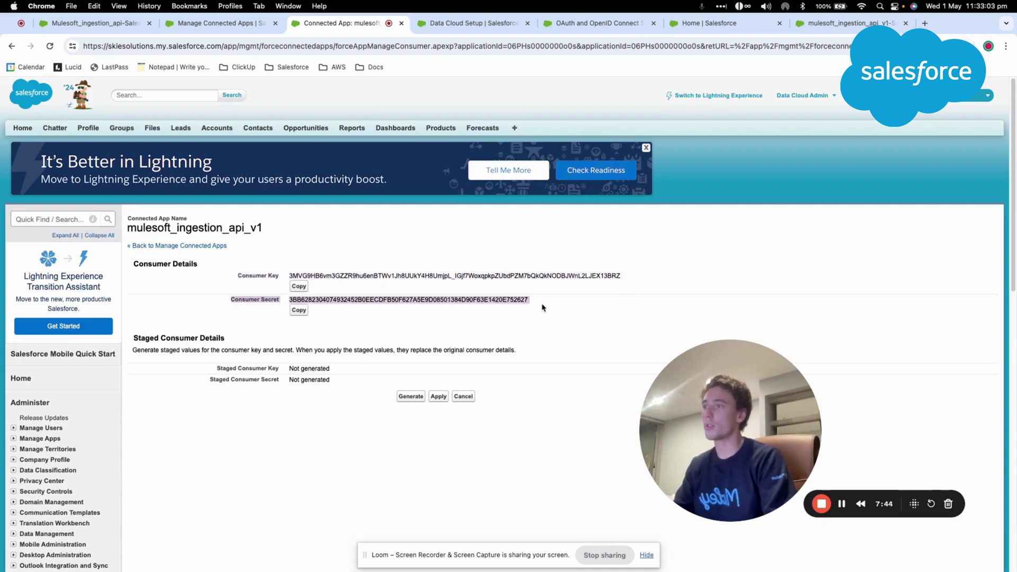
- Generate a new staged consumer key and secret and apply them
{"action": "left_click", "coordinate": [417, 395]}
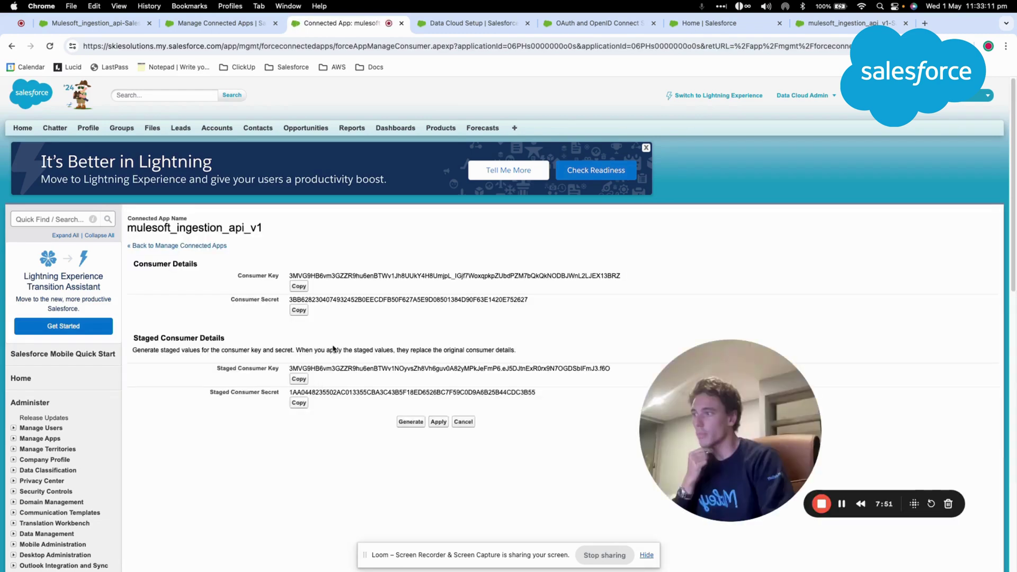
{"action": "left_click_drag", "start_coordinate": [324, 392], "coordinate": [348, 369]}
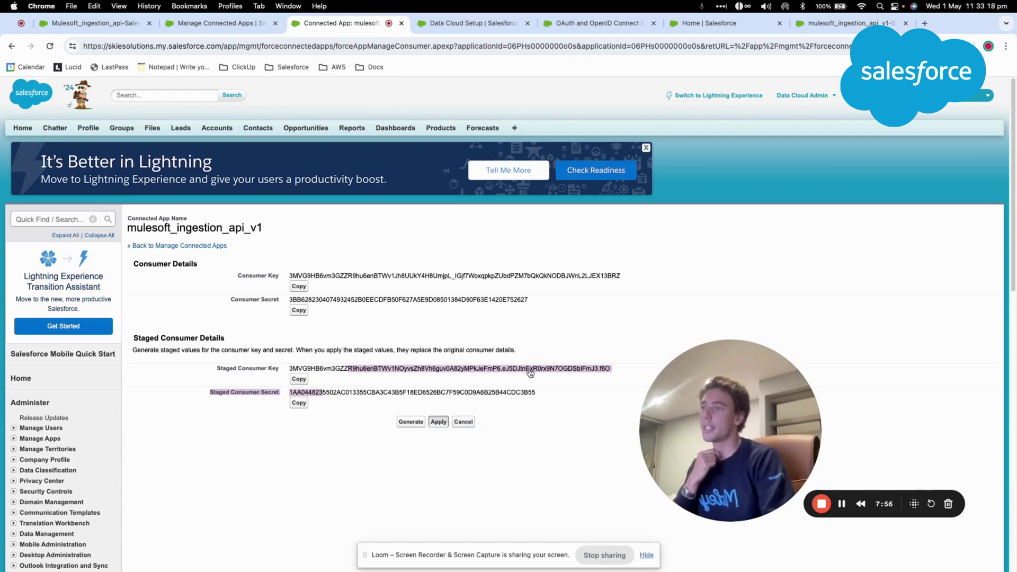
{"action": "left_click", "coordinate": [406, 283]}
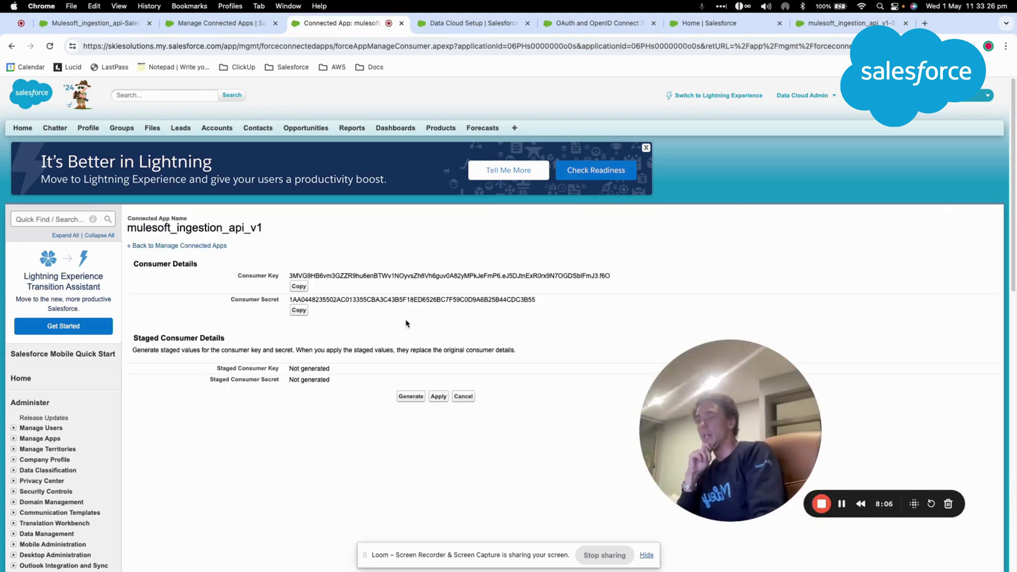
- Refresh the Consumer Details page and select the new consumer key and secret values
{"action": "left_click", "coordinate": [256, 29]}
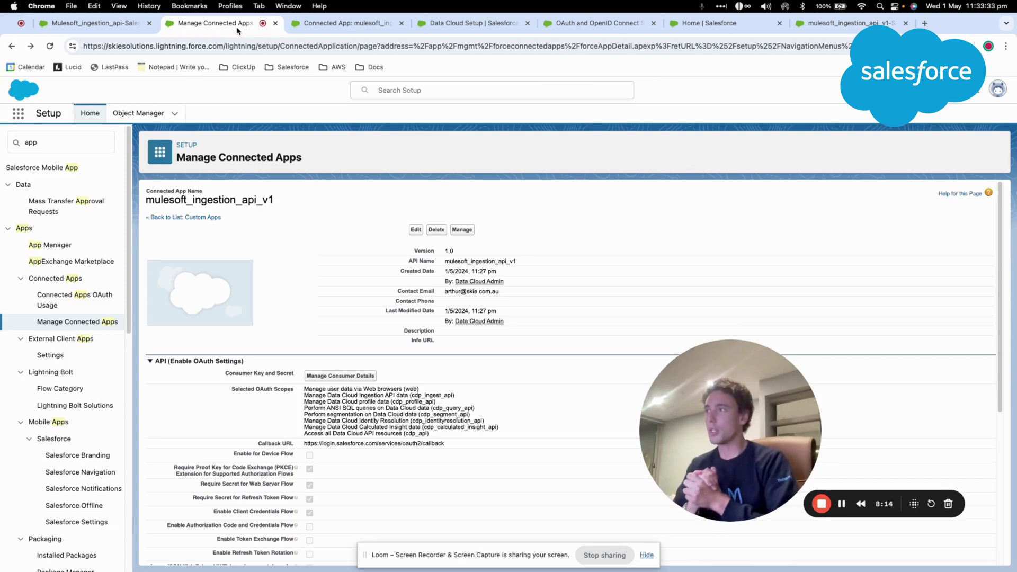
{"action": "left_click", "coordinate": [329, 23]}
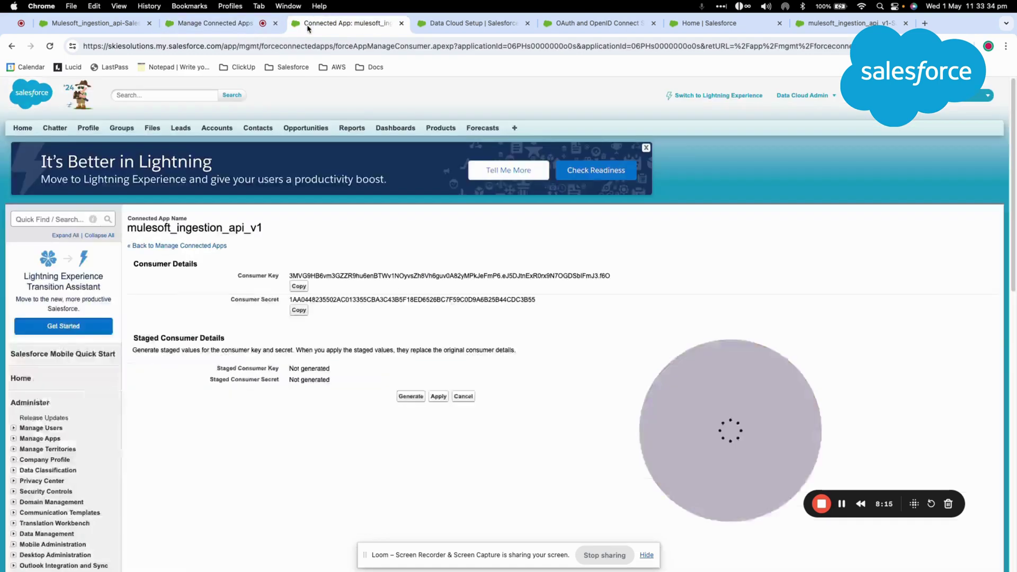
{"action": "double_click", "coordinate": [347, 276]}
{"action": "double_click", "coordinate": [351, 298]}
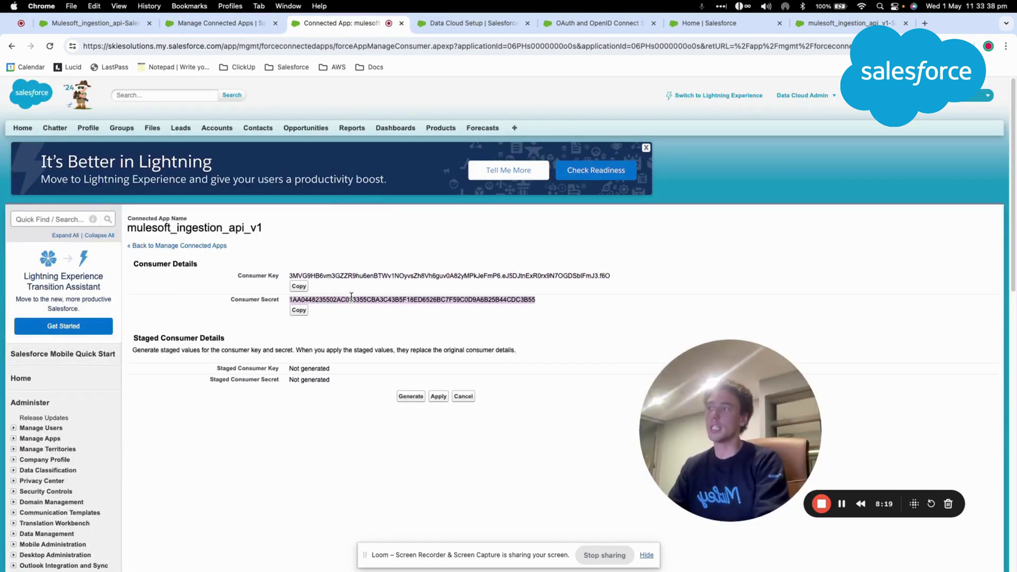